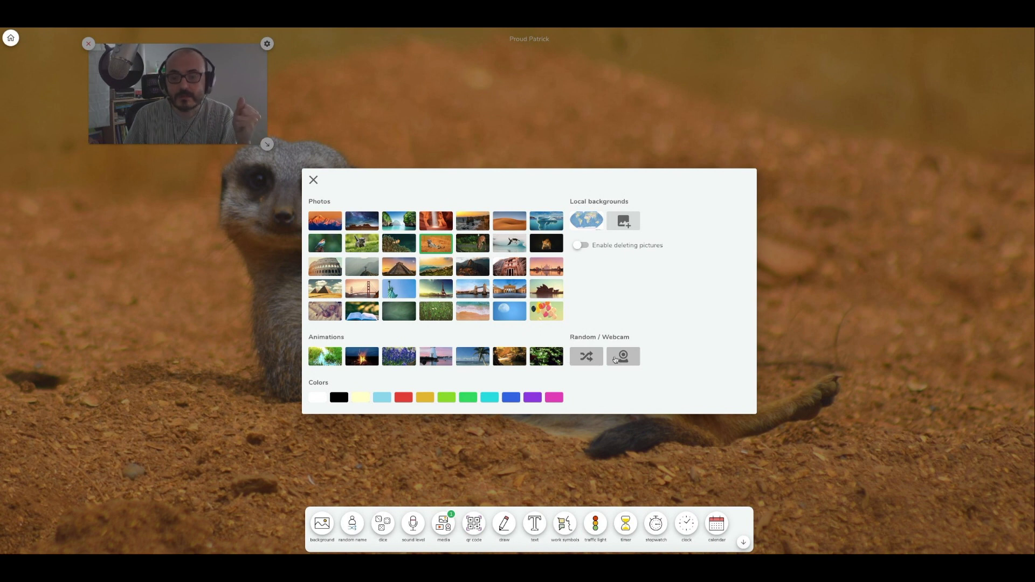
# Try the webcam feed as the background and replace it with the photo of the moon in a blue sky.
pyautogui.click(621, 357)
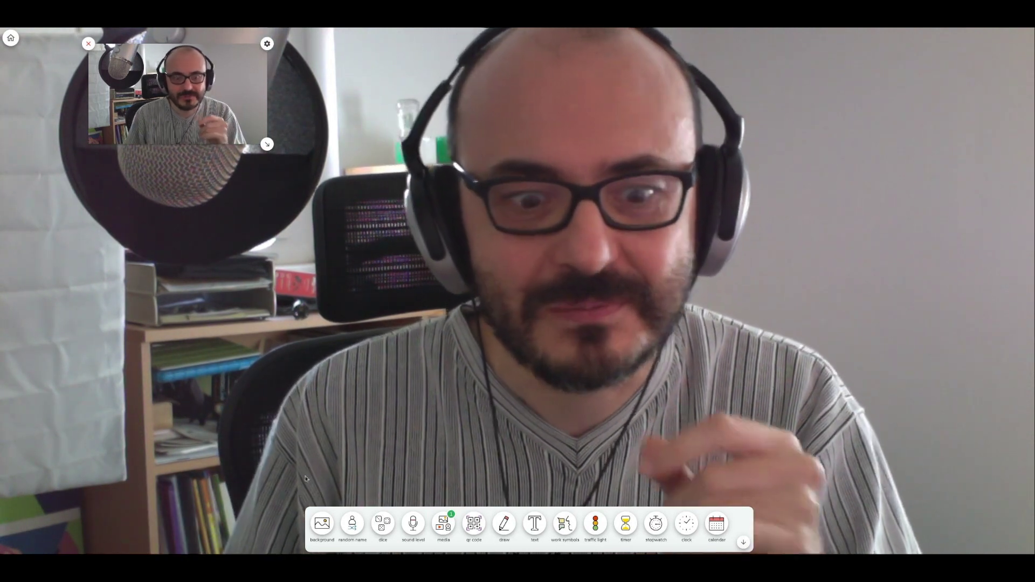
pyautogui.click(322, 523)
pyautogui.click(498, 316)
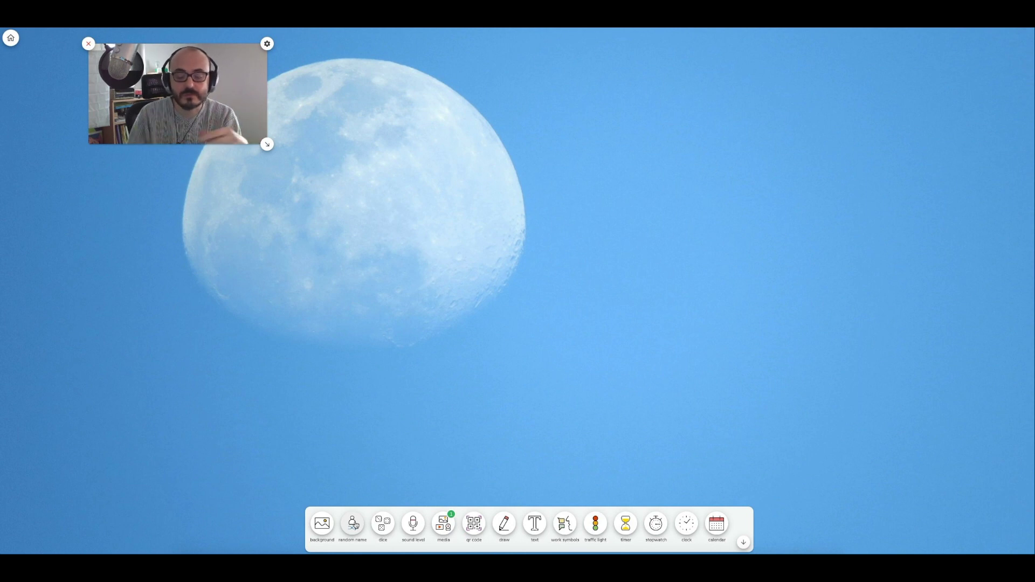
# Add a dice widget set to three dice and place it just below the webcam widget.
pyautogui.click(381, 525)
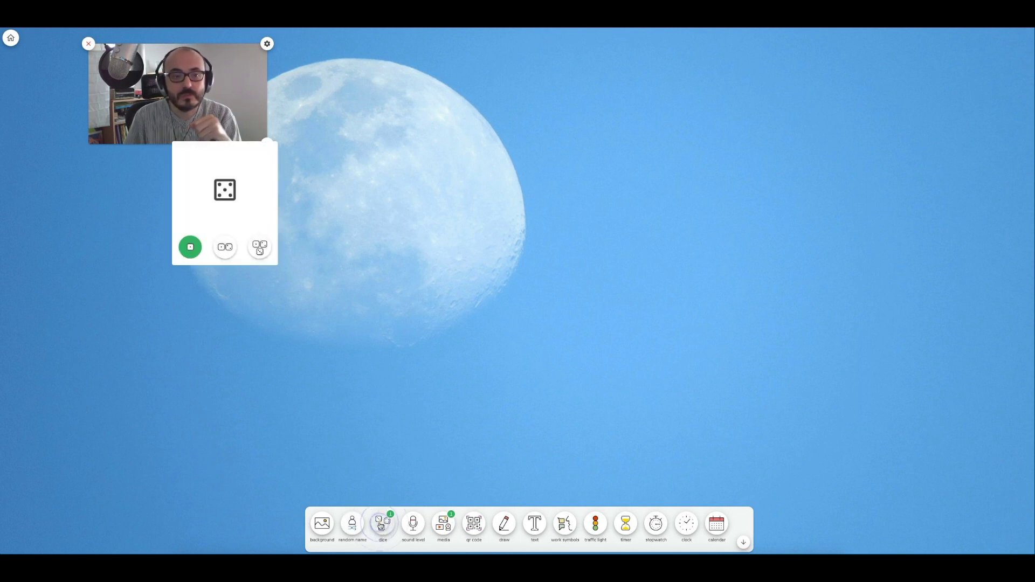
pyautogui.click(226, 250)
pyautogui.click(260, 247)
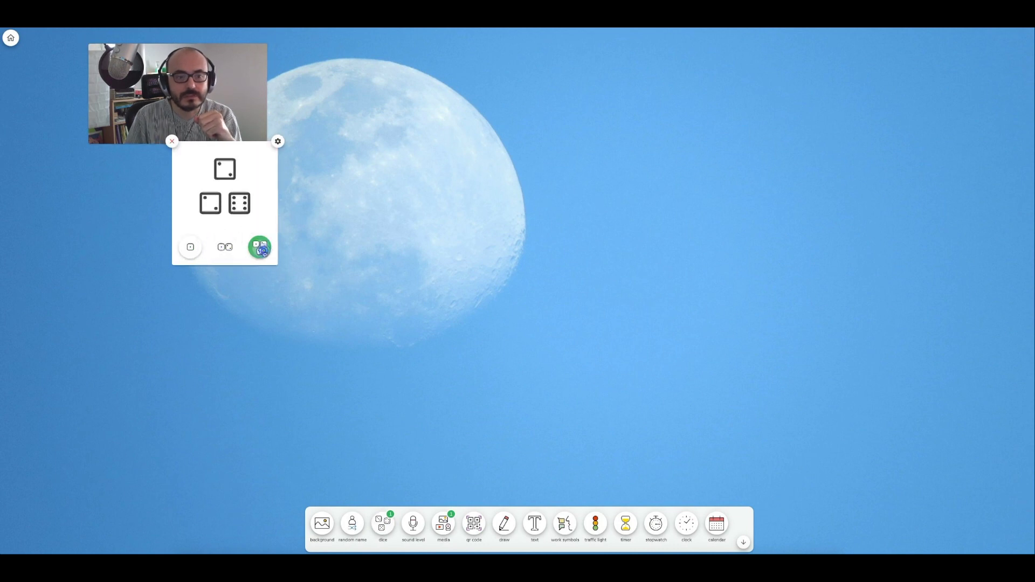
pyautogui.moveTo(253, 188); pyautogui.dragTo(245, 215)
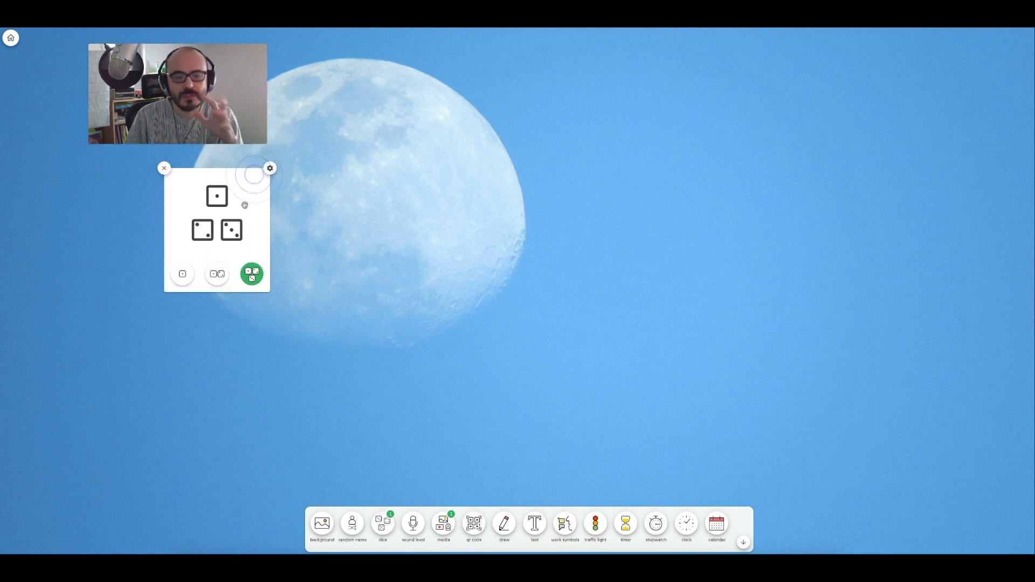
# Add a sound level widget beside the webcam widget and set its sensitivity to 1.
pyautogui.click(413, 524)
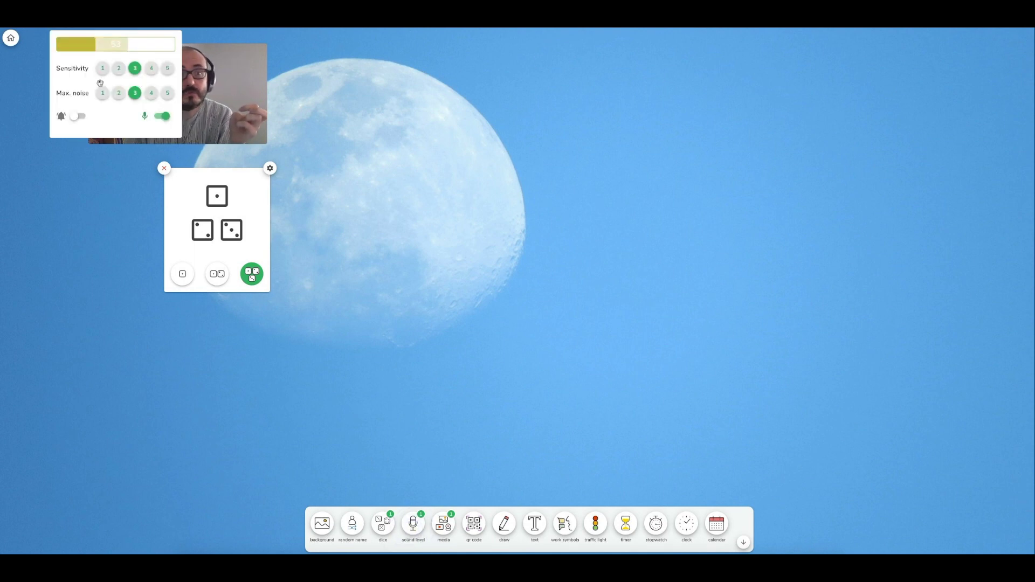
pyautogui.moveTo(74, 67); pyautogui.dragTo(347, 89)
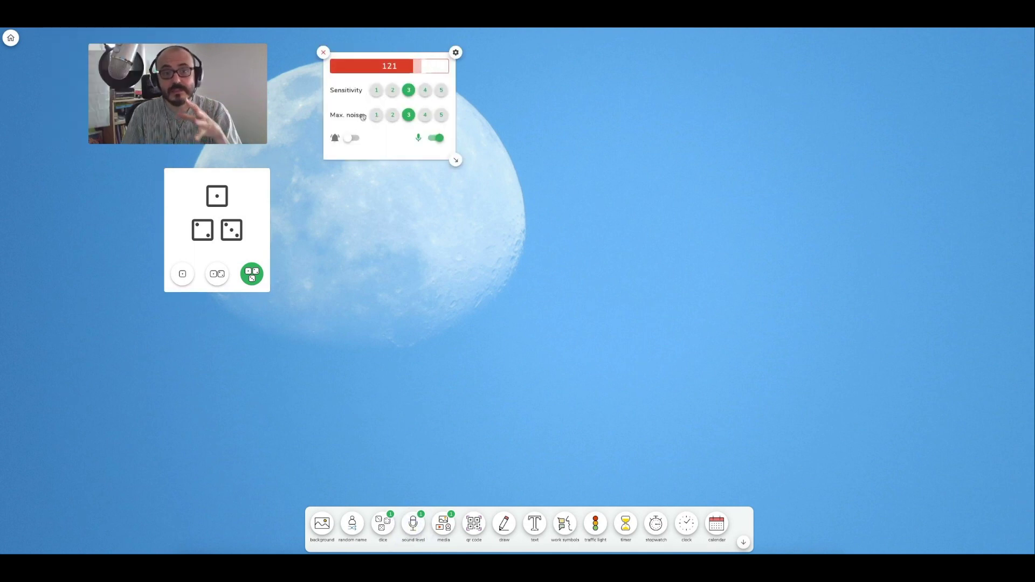
pyautogui.click(376, 91)
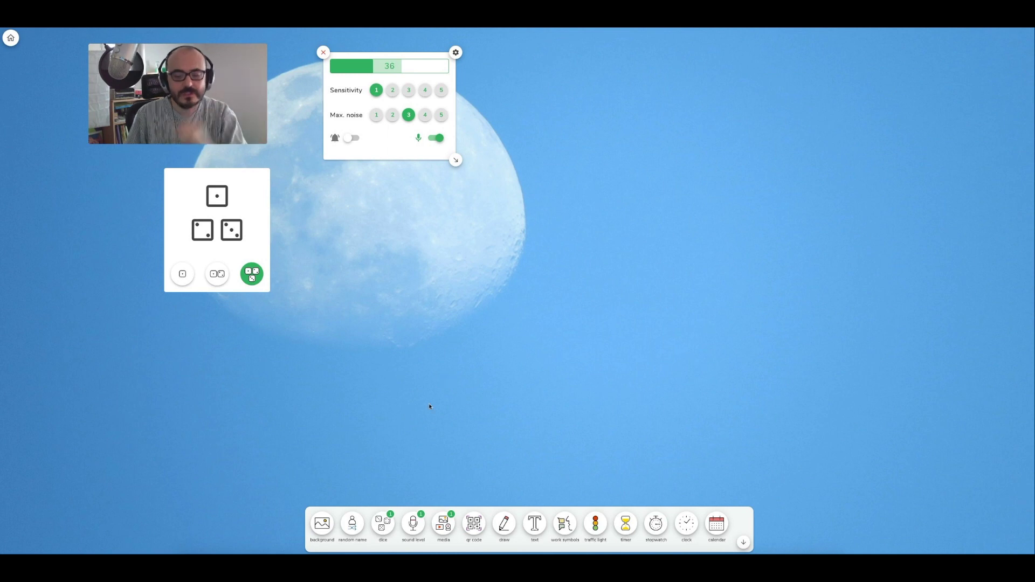
# Add a media widget near the middle of the screen and load the blue digital-brain image from the downloads folder.
pyautogui.click(443, 523)
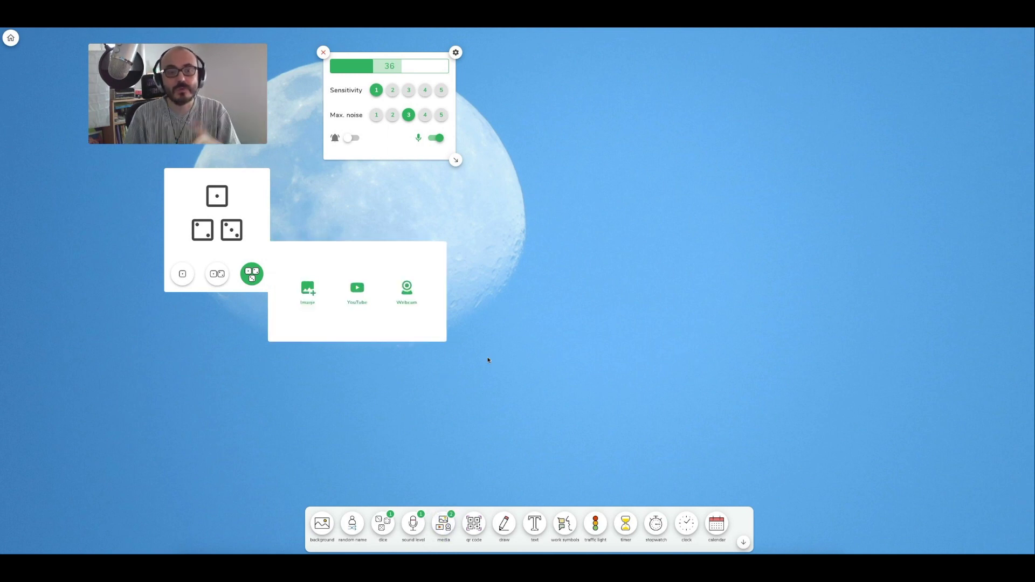
pyautogui.moveTo(369, 242); pyautogui.dragTo(552, 261)
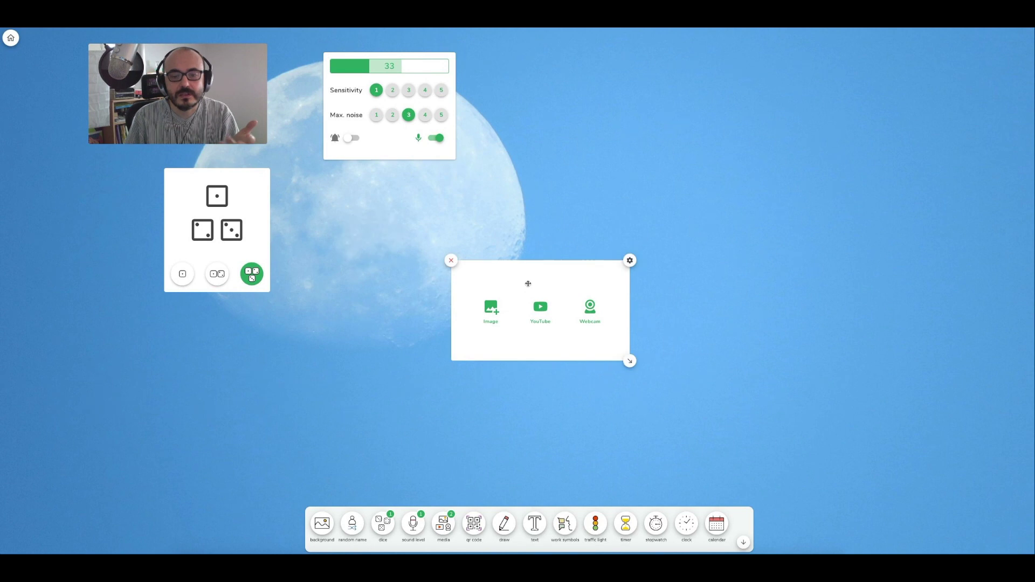
pyautogui.click(497, 310)
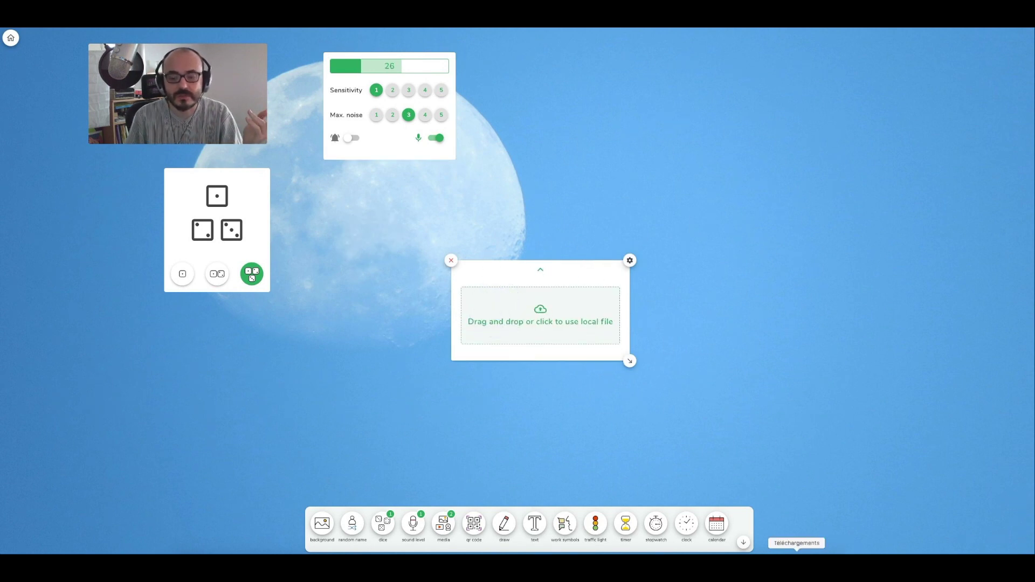
pyautogui.click(797, 558)
pyautogui.moveTo(614, 272); pyautogui.dragTo(539, 307)
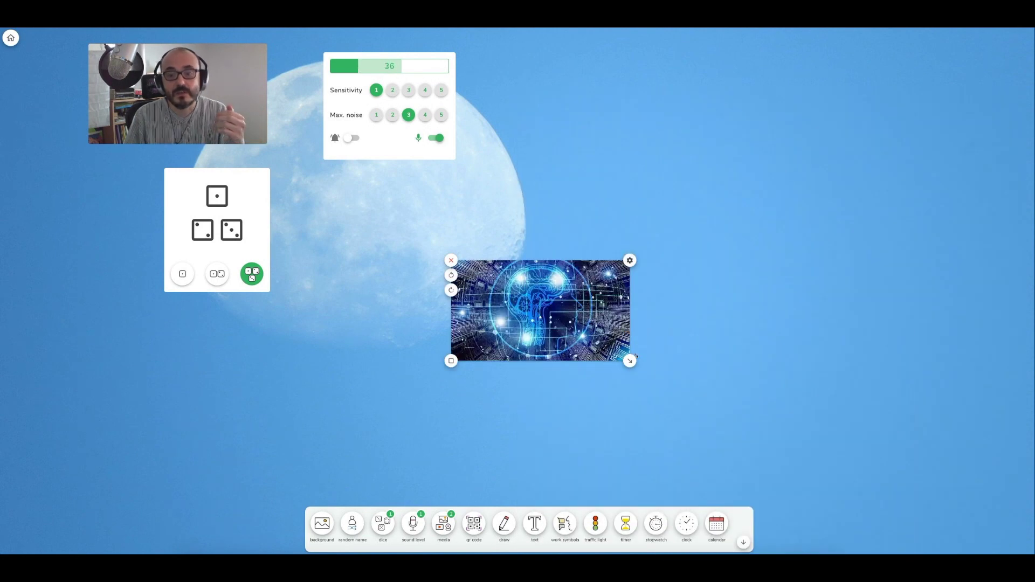
# Enlarge the digital-brain image and move it up beside the sound level widget.
pyautogui.moveTo(631, 360); pyautogui.dragTo(771, 492)
pyautogui.moveTo(634, 394); pyautogui.dragTo(815, 210)
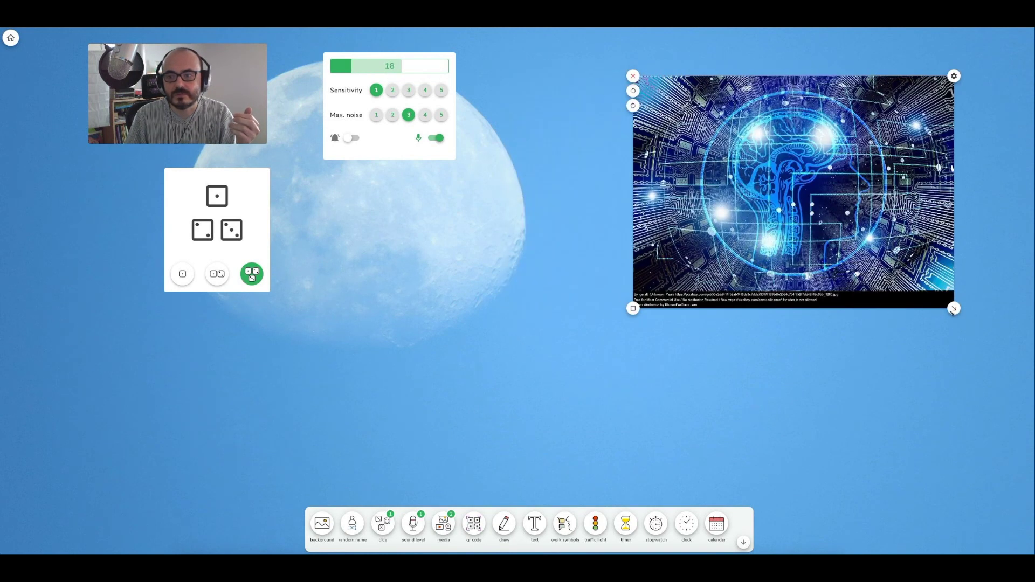
pyautogui.moveTo(654, 120); pyautogui.dragTo(548, 108)
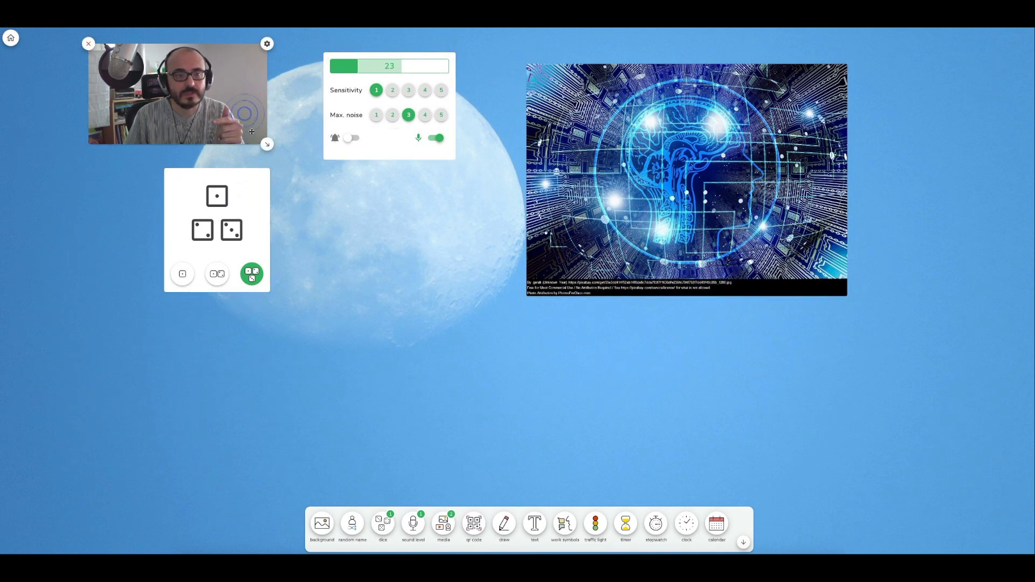
# Slightly enlarge the webcam widget and embed a YouTube video in a new media widget using the copied link.
pyautogui.click(443, 523)
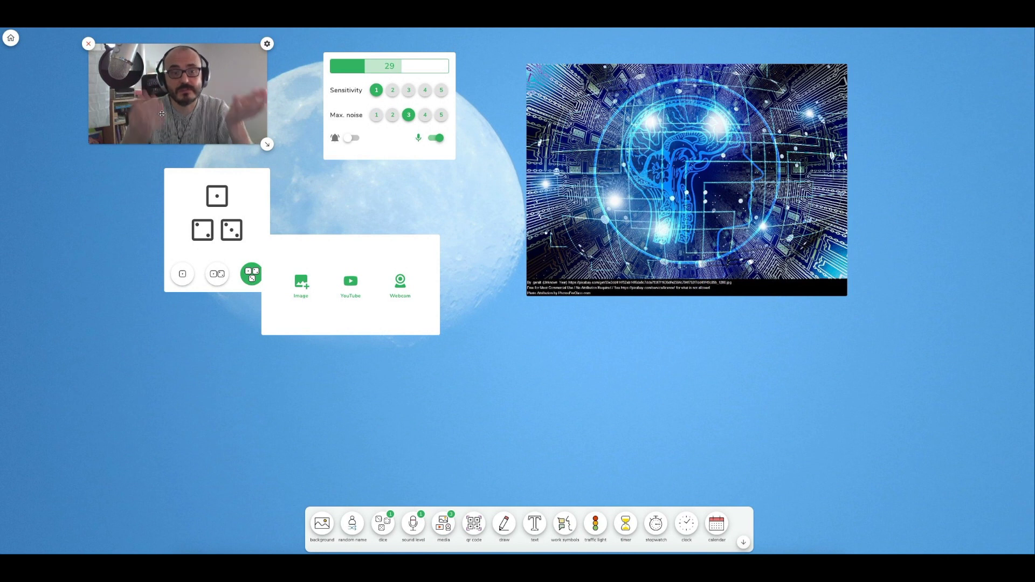
pyautogui.moveTo(260, 143); pyautogui.dragTo(302, 174)
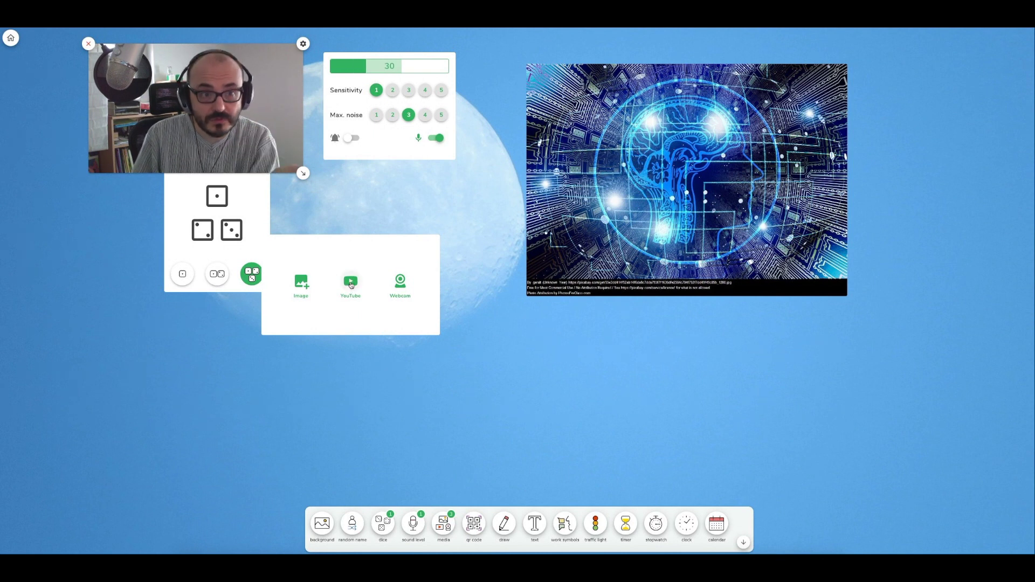
pyautogui.click(350, 284)
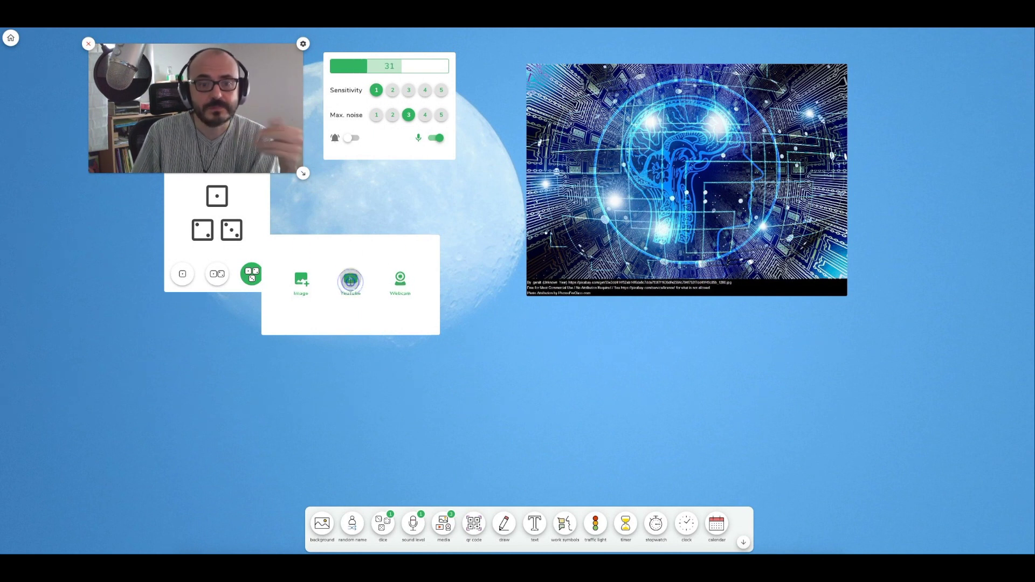
pyautogui.click(337, 287)
pyautogui.hotkey('ctrl', 'v')
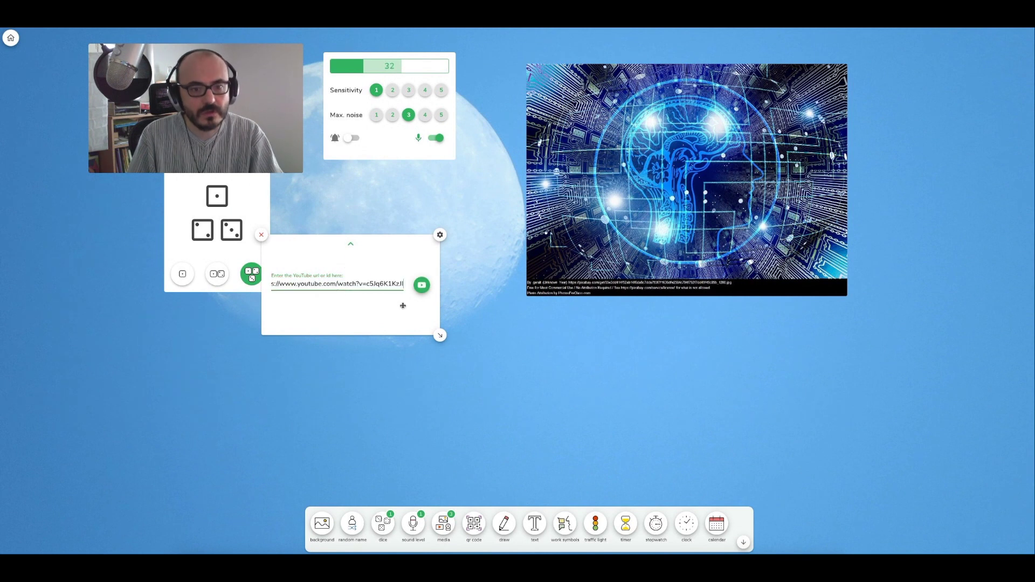
pyautogui.click(422, 285)
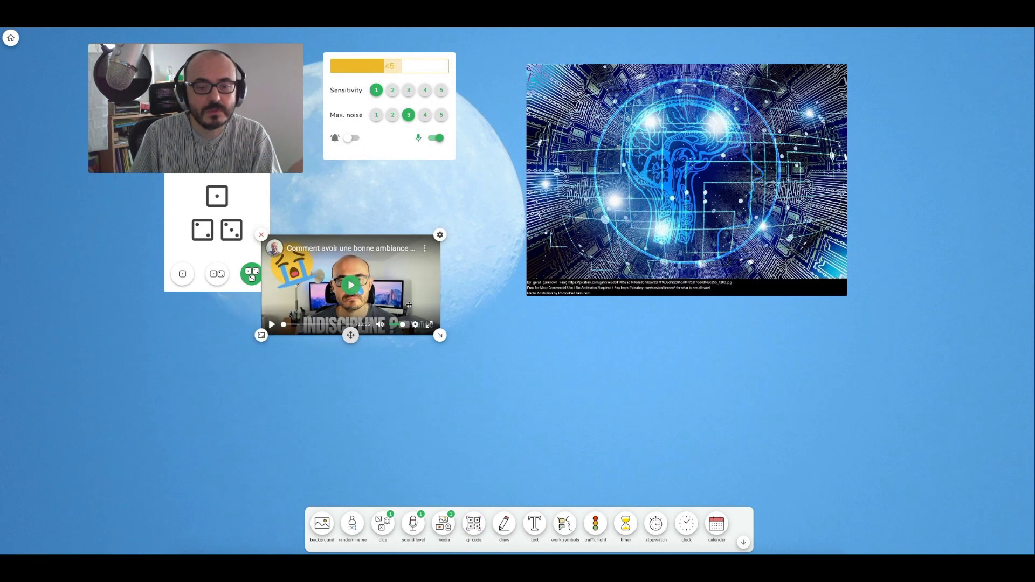
# Enlarge the YouTube video widget, move it clear of the dice and preview the video.
pyautogui.moveTo(440, 335); pyautogui.dragTo(484, 396)
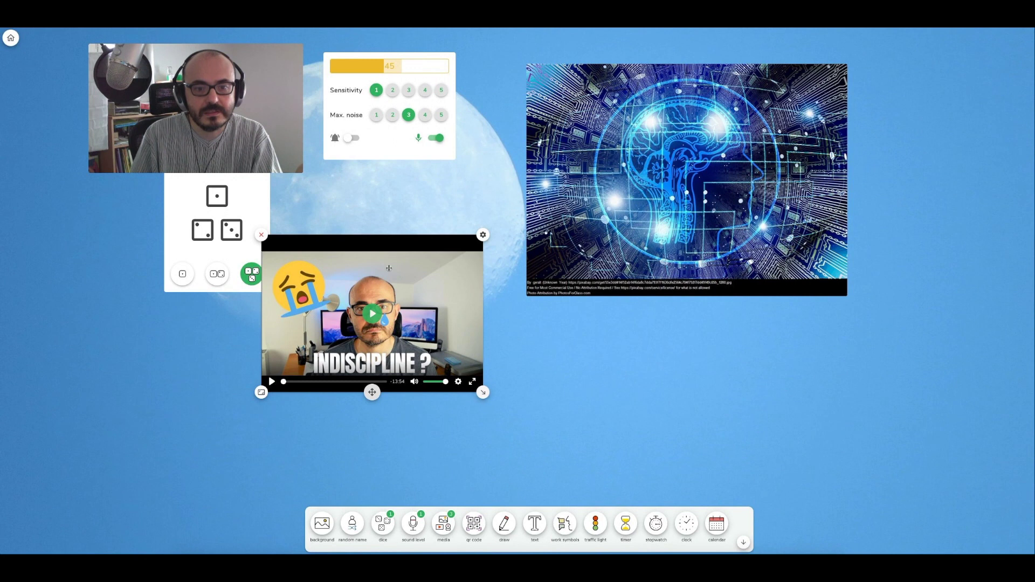
pyautogui.click(377, 245)
pyautogui.moveTo(326, 387); pyautogui.dragTo(397, 409)
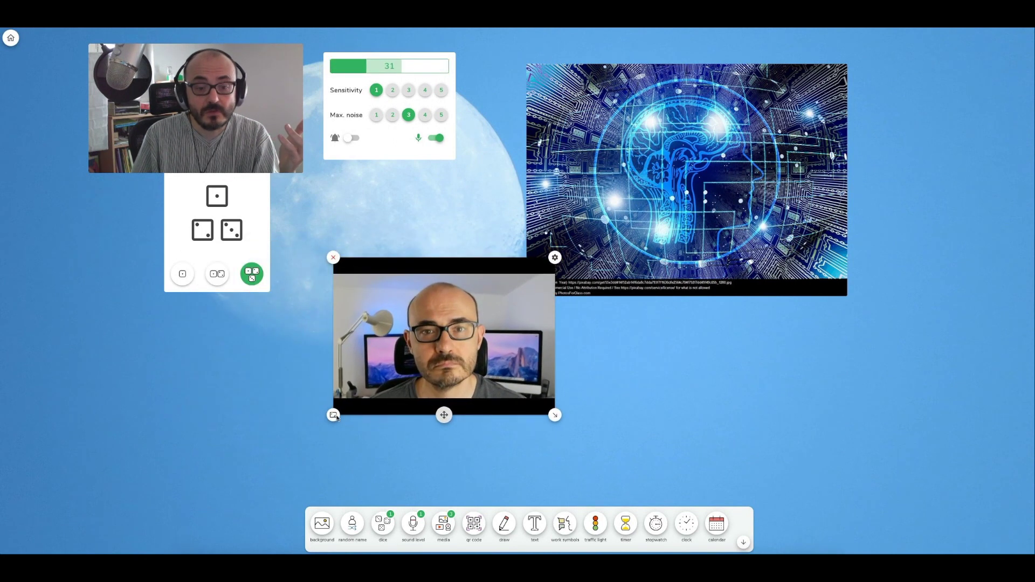
pyautogui.click(373, 397)
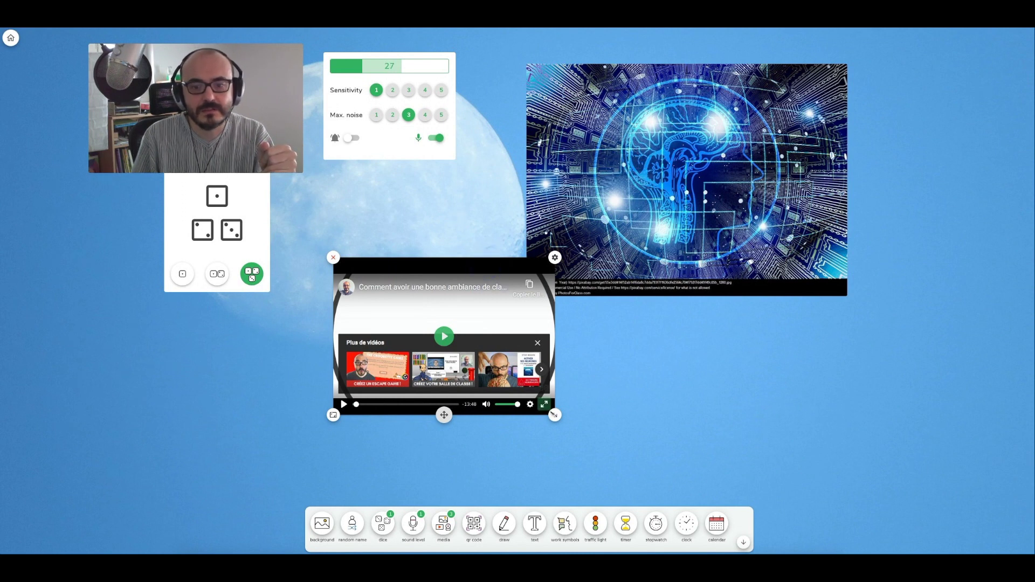
# Add a QR code widget below the dice and generate its code from the copied YouTube link.
pyautogui.click(474, 523)
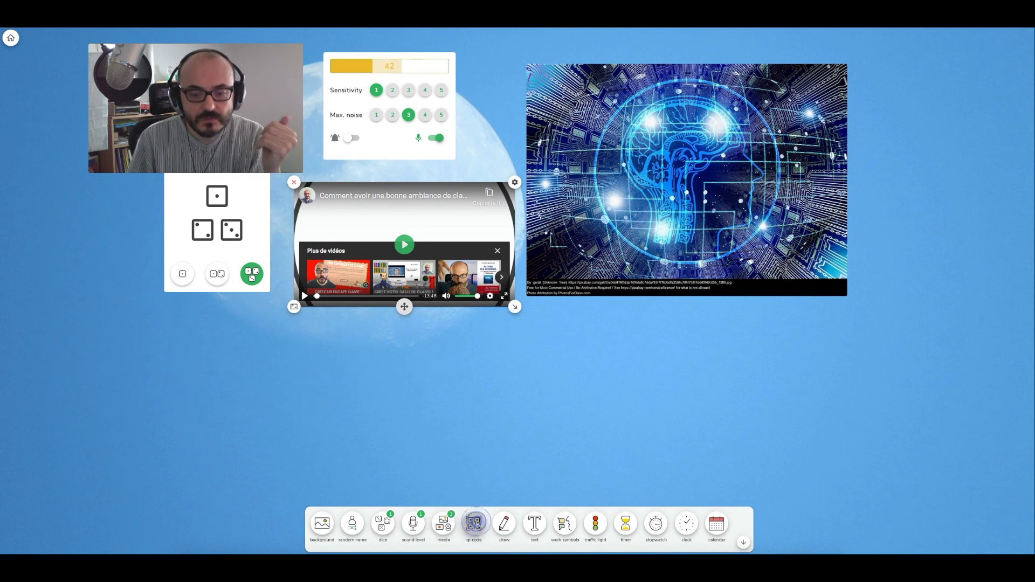
pyautogui.click(291, 46)
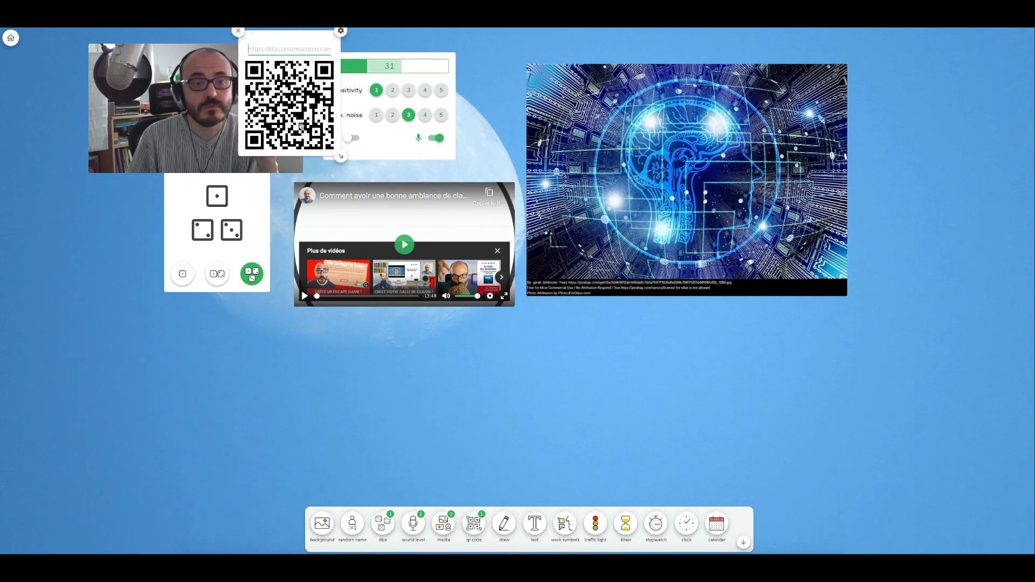
pyautogui.moveTo(280, 44); pyautogui.dragTo(238, 197)
pyautogui.click(223, 334)
pyautogui.hotkey('ctrl', 'v')
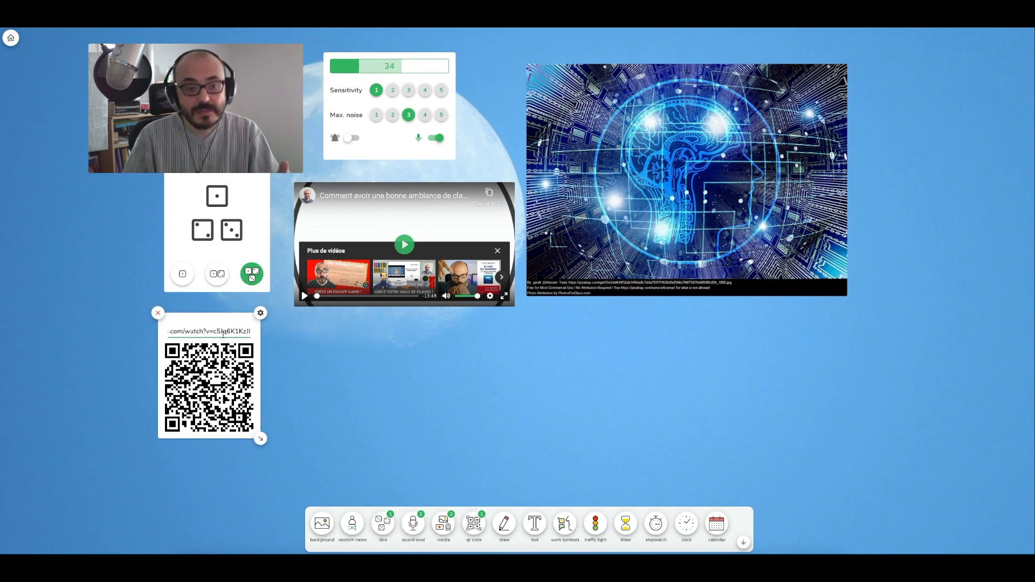
# Enlarge the QR code widget until its full link fits, keeping it below the dice.
pyautogui.moveTo(260, 438); pyautogui.dragTo(307, 445)
pyautogui.moveTo(240, 318); pyautogui.dragTo(182, 306)
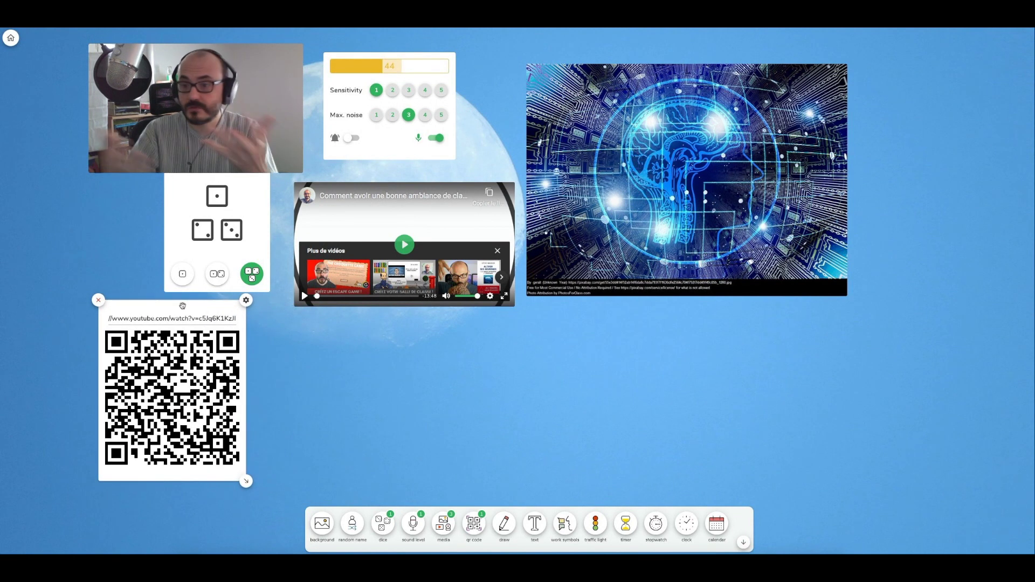
pyautogui.moveTo(245, 480); pyautogui.dragTo(261, 509)
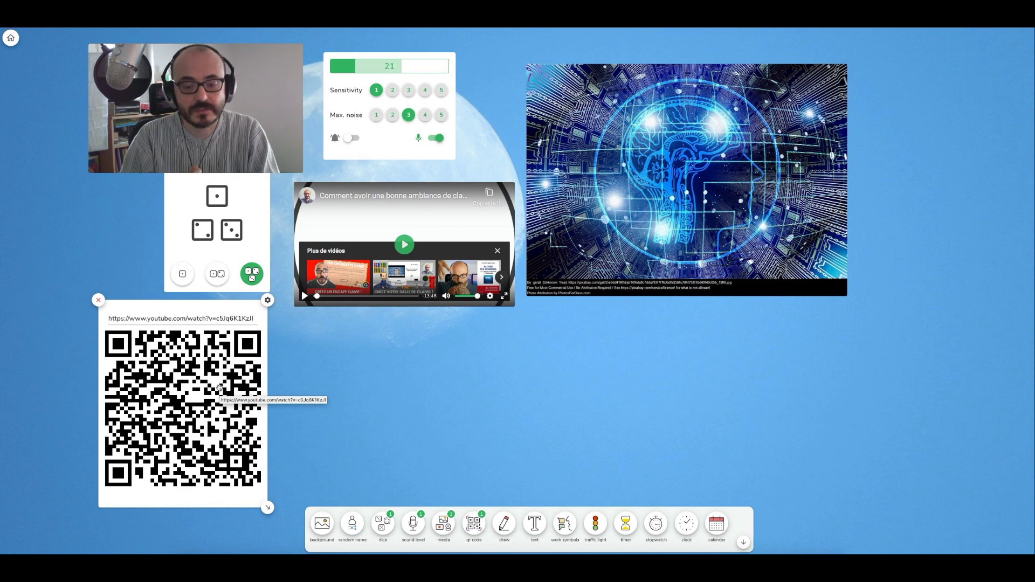
# Add a draw widget and sketch several crossing black freehand lines on it.
pyautogui.click(511, 523)
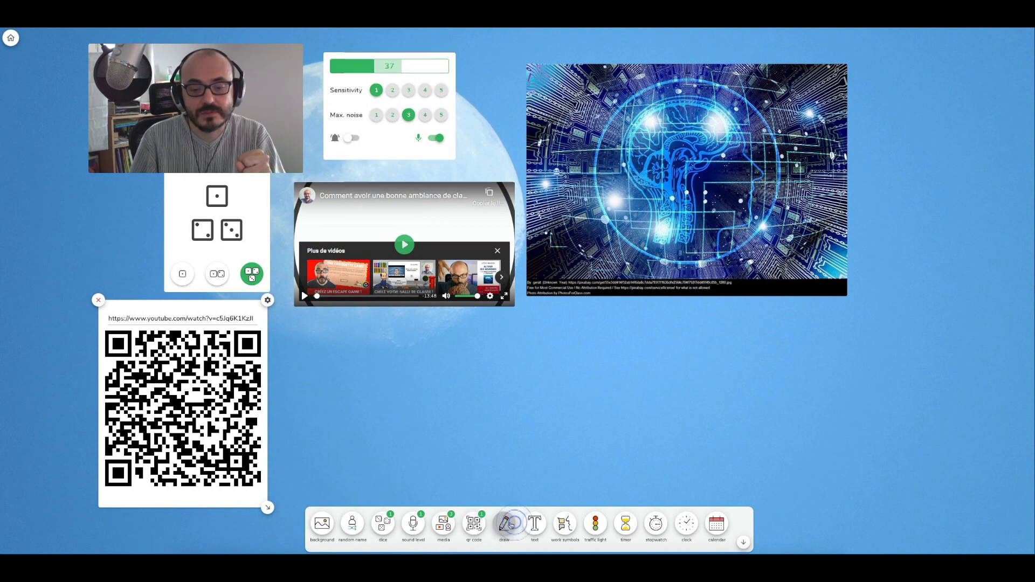
pyautogui.moveTo(413, 80); pyautogui.dragTo(459, 193)
pyautogui.moveTo(464, 82); pyautogui.dragTo(398, 143)
pyautogui.moveTo(380, 110); pyautogui.dragTo(486, 137)
pyautogui.moveTo(443, 74); pyautogui.dragTo(407, 159)
pyautogui.moveTo(459, 46); pyautogui.dragTo(465, 84)
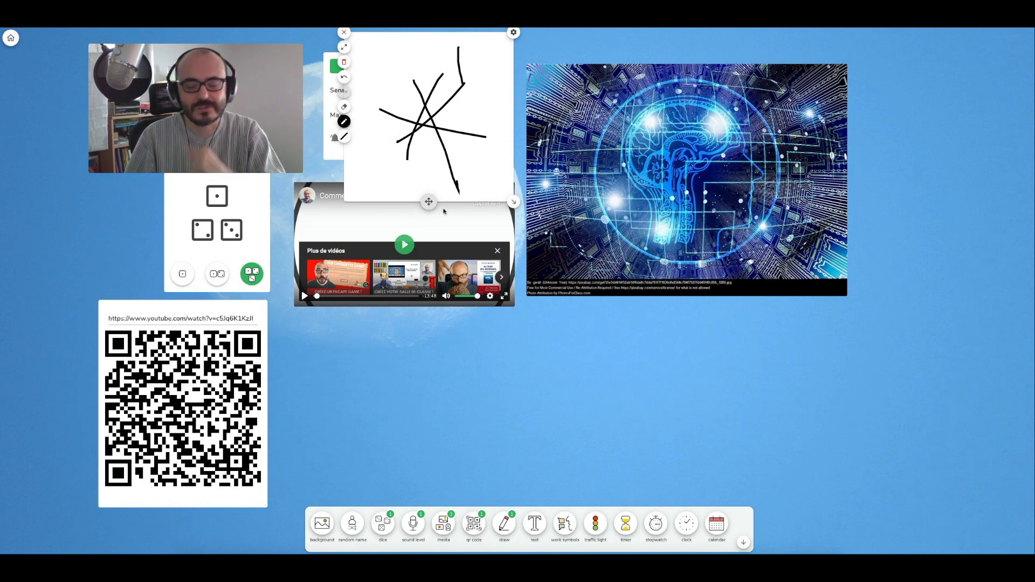
# Add a text widget and enter "blablabla" in it.
pyautogui.click(534, 524)
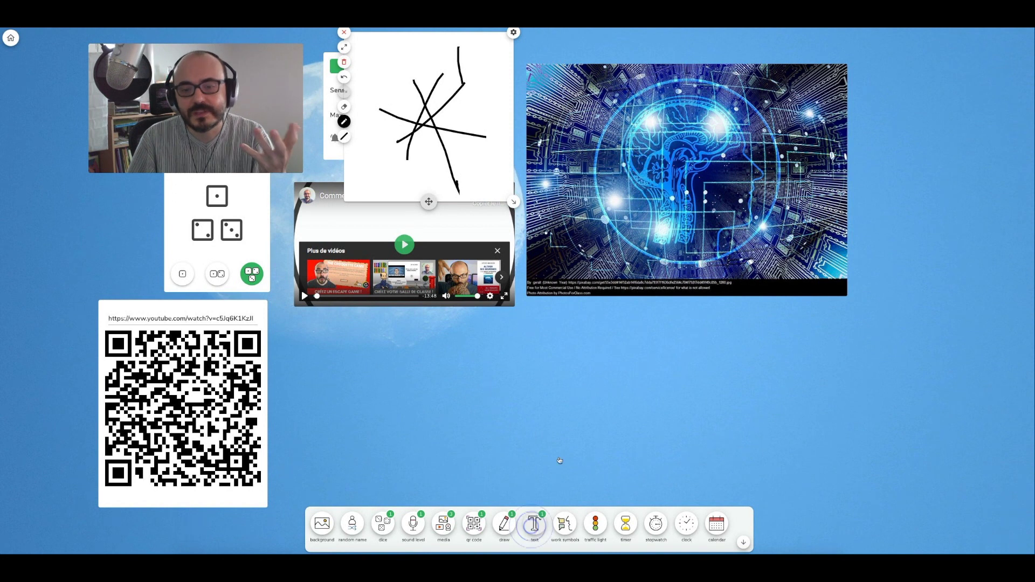
pyautogui.click(176, 121)
pyautogui.write('blablabla')
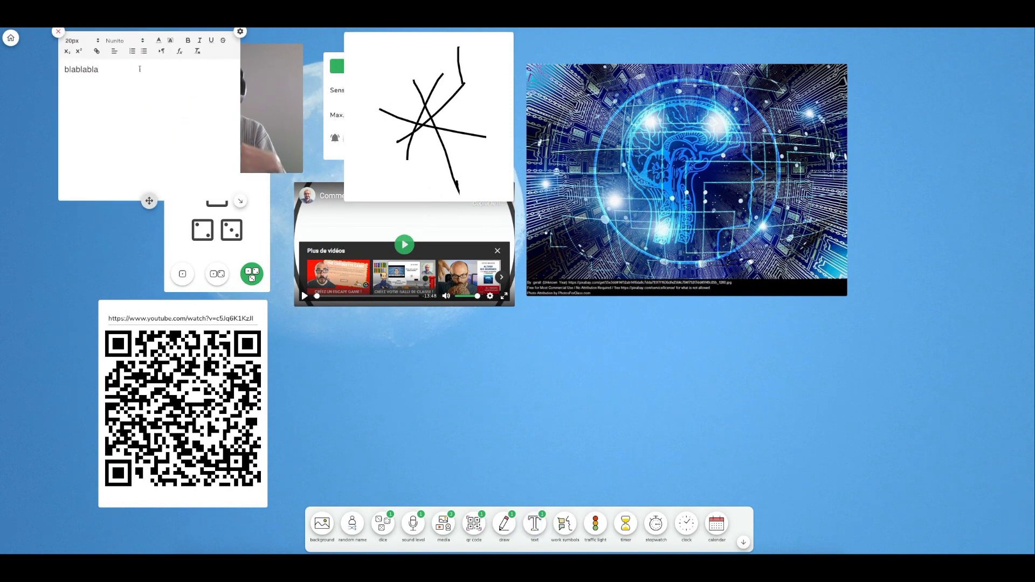
# Set the "blablabla" text to 64px and move its widget so it partly overlaps the QR code.
pyautogui.moveTo(149, 200); pyautogui.dragTo(724, 467)
pyautogui.moveTo(678, 343); pyautogui.dragTo(638, 338)
pyautogui.click(655, 307)
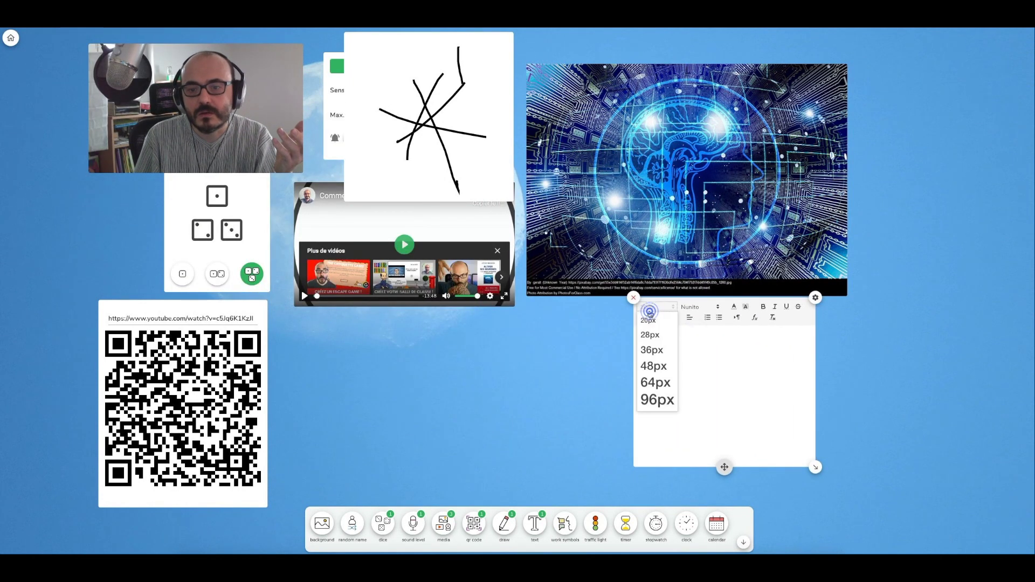
pyautogui.click(655, 375)
pyautogui.click(689, 393)
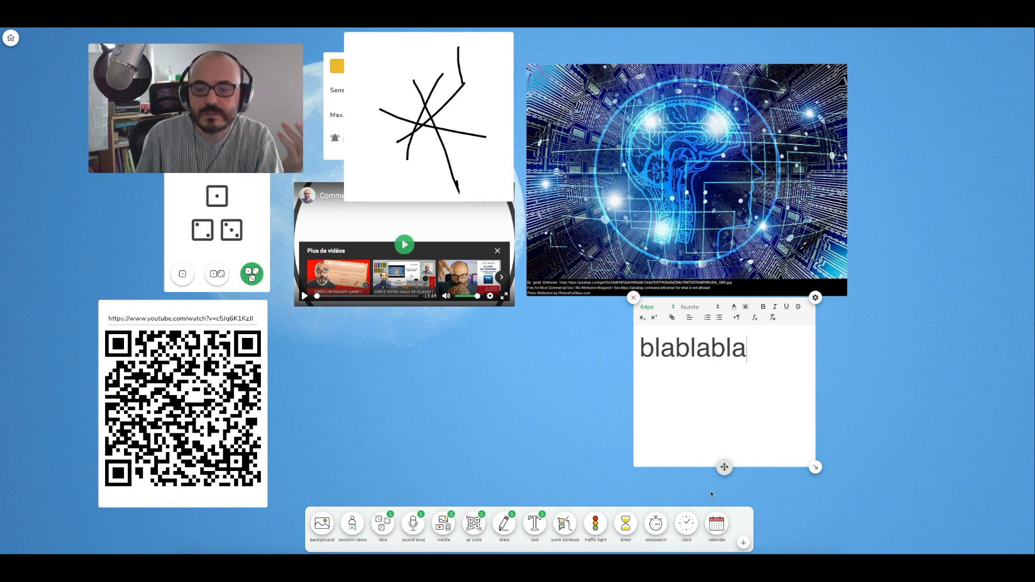
pyautogui.moveTo(724, 467); pyautogui.dragTo(253, 427)
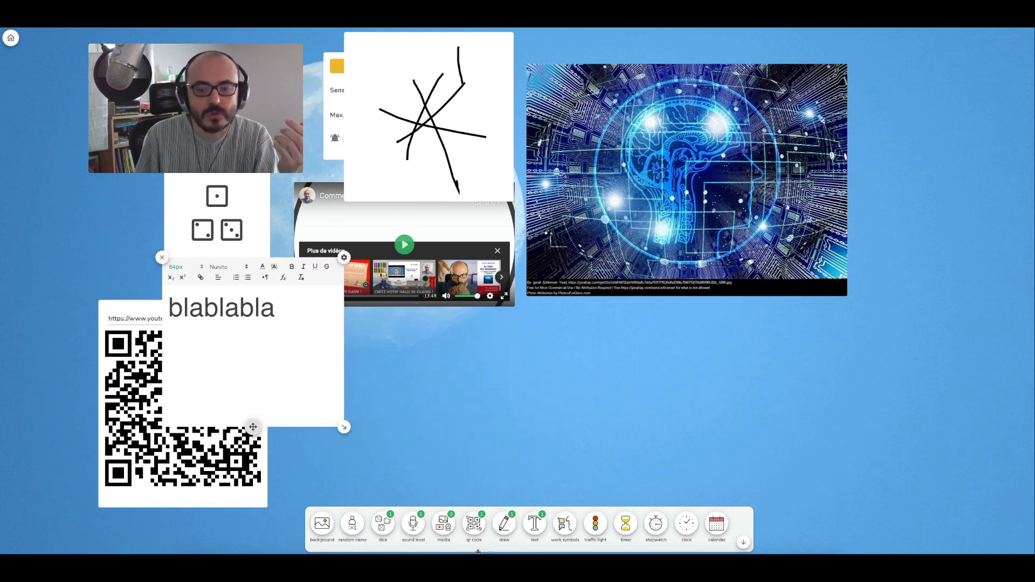
# Add a work symbols widget and place it in the empty area below the digital-brain image.
pyautogui.click(564, 523)
pyautogui.moveTo(227, 303); pyautogui.dragTo(587, 382)
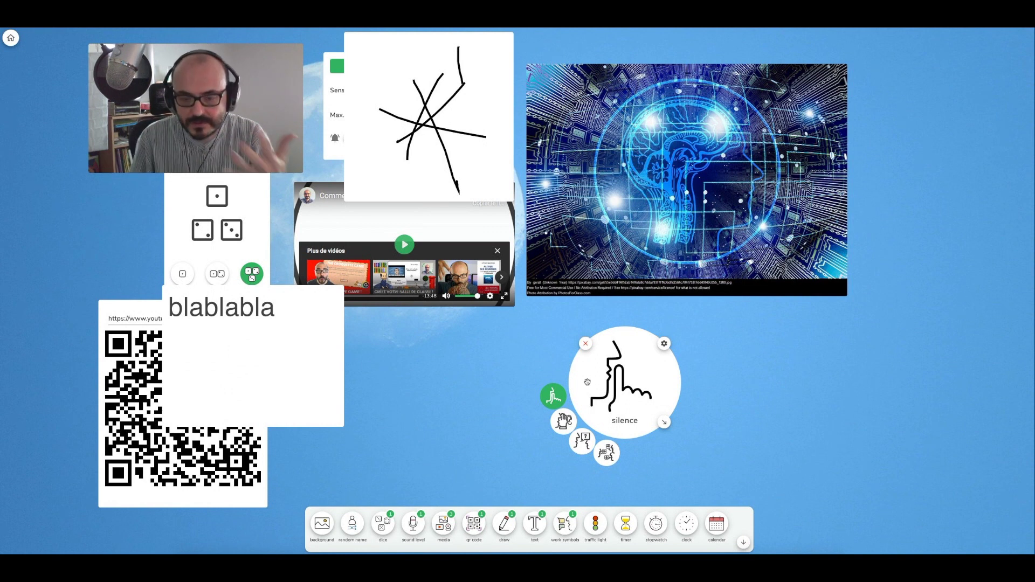
# Switch the work symbol through whisper and ask neighbor to work together, then resize the widget and place it below the video.
pyautogui.click(563, 422)
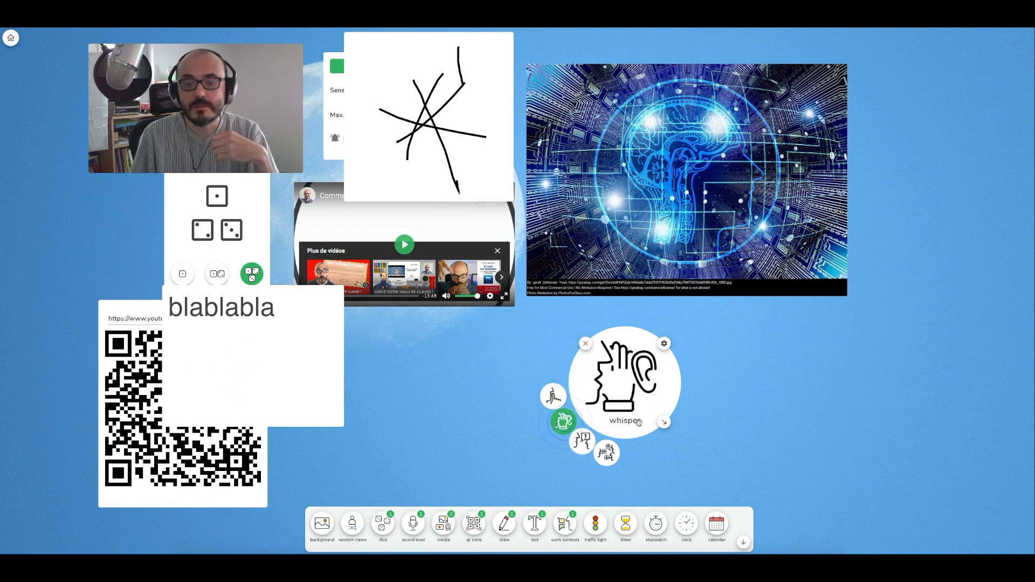
pyautogui.moveTo(664, 423); pyautogui.dragTo(718, 488)
pyautogui.moveTo(675, 405); pyautogui.dragTo(693, 368)
pyautogui.click(606, 465)
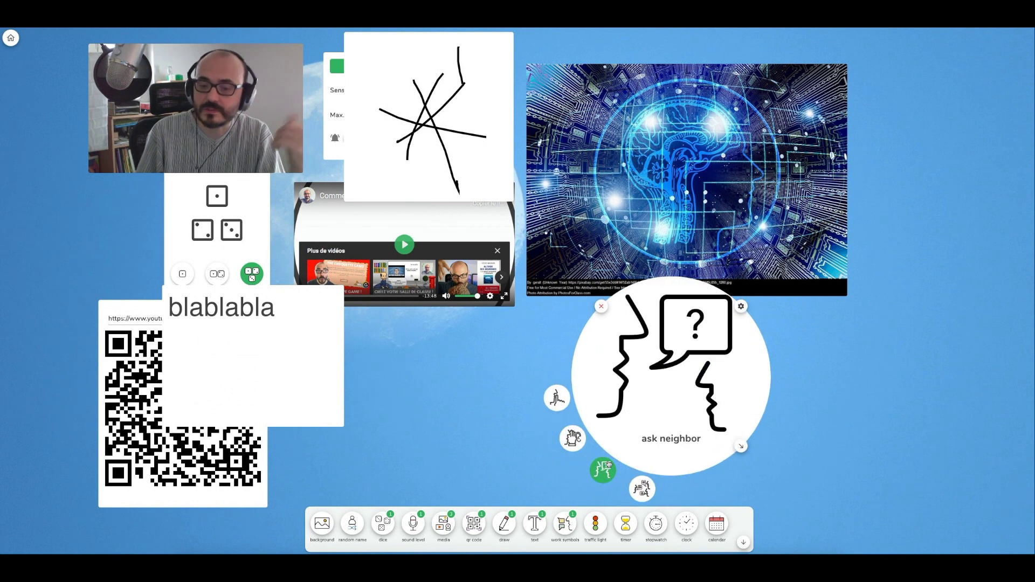
pyautogui.click(641, 490)
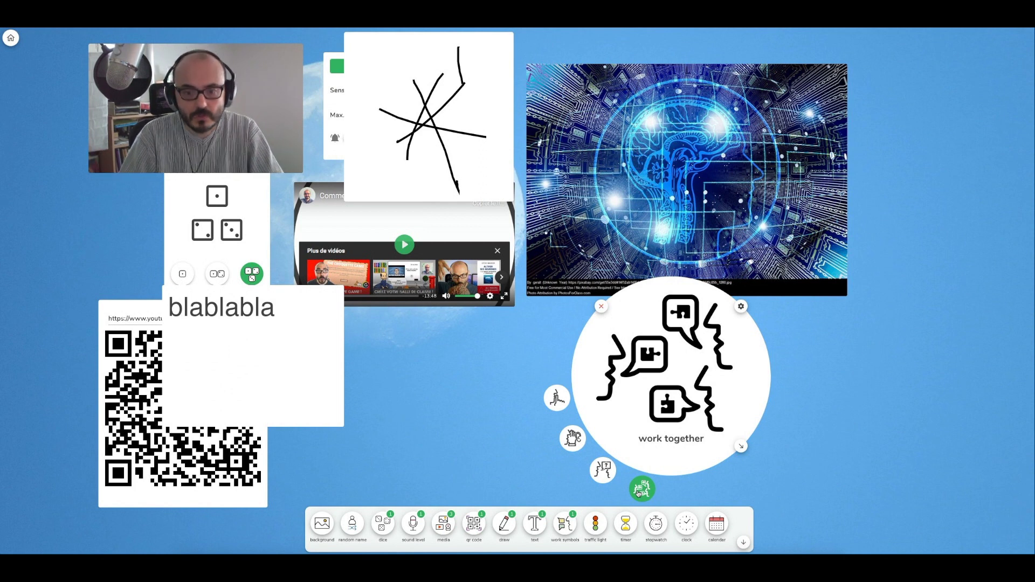
pyautogui.moveTo(741, 446); pyautogui.dragTo(491, 397)
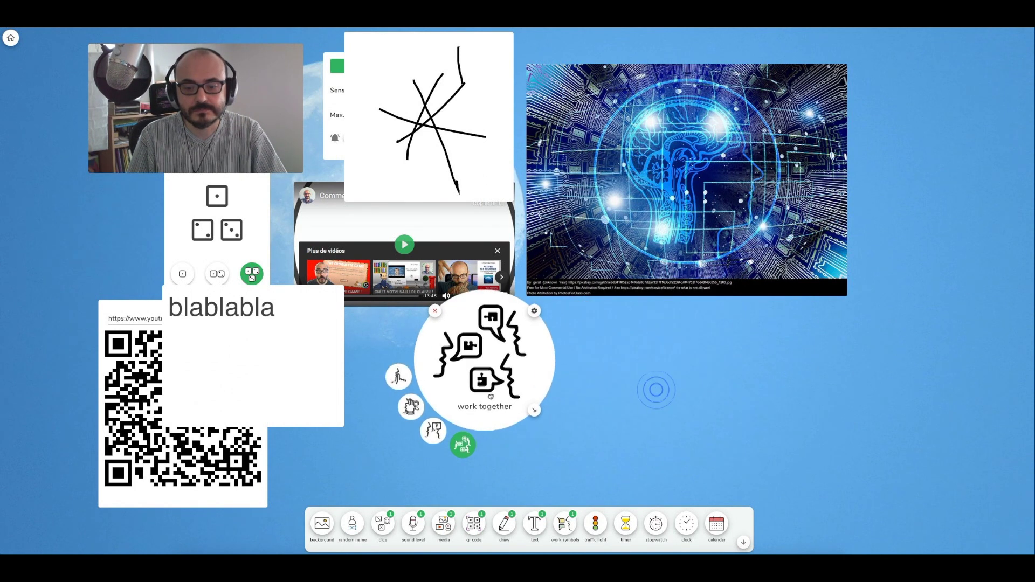
# Add a traffic light widget, enlarge it and place it over the lower edge of the digital-brain image.
pyautogui.click(595, 523)
pyautogui.moveTo(201, 110); pyautogui.dragTo(700, 323)
pyautogui.moveTo(744, 365); pyautogui.dragTo(802, 412)
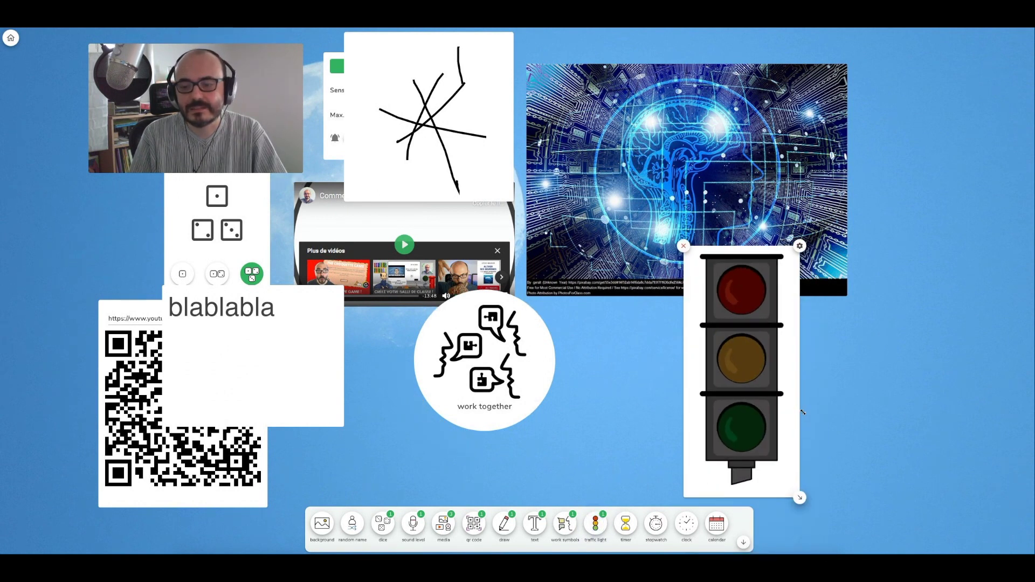
# Alternate the traffic light between orange, green and red, leave it on red, and move it beside the work together symbol.
pyautogui.click(742, 300)
pyautogui.click(728, 356)
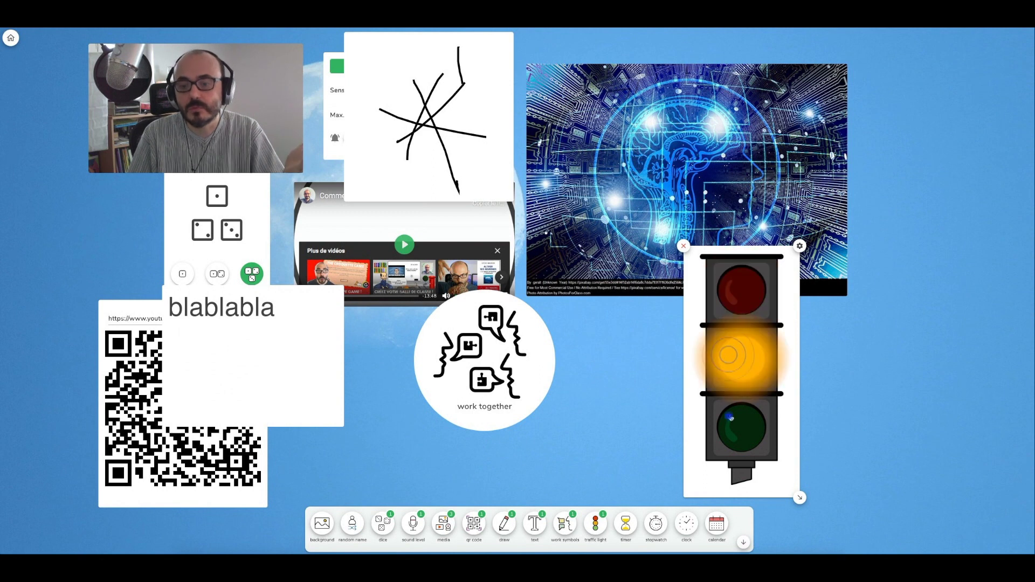
pyautogui.click(729, 416)
pyautogui.click(749, 295)
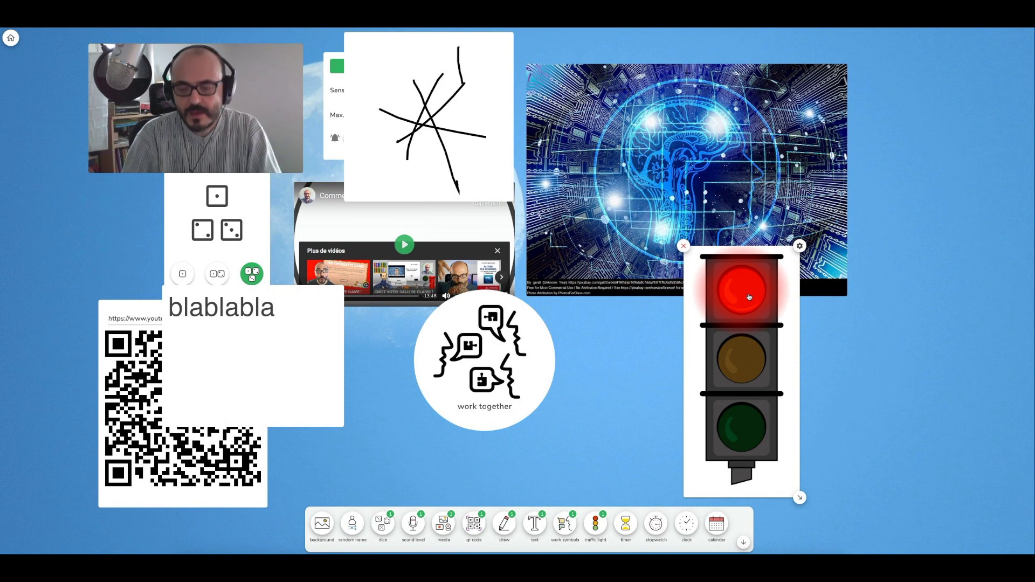
pyautogui.click(750, 426)
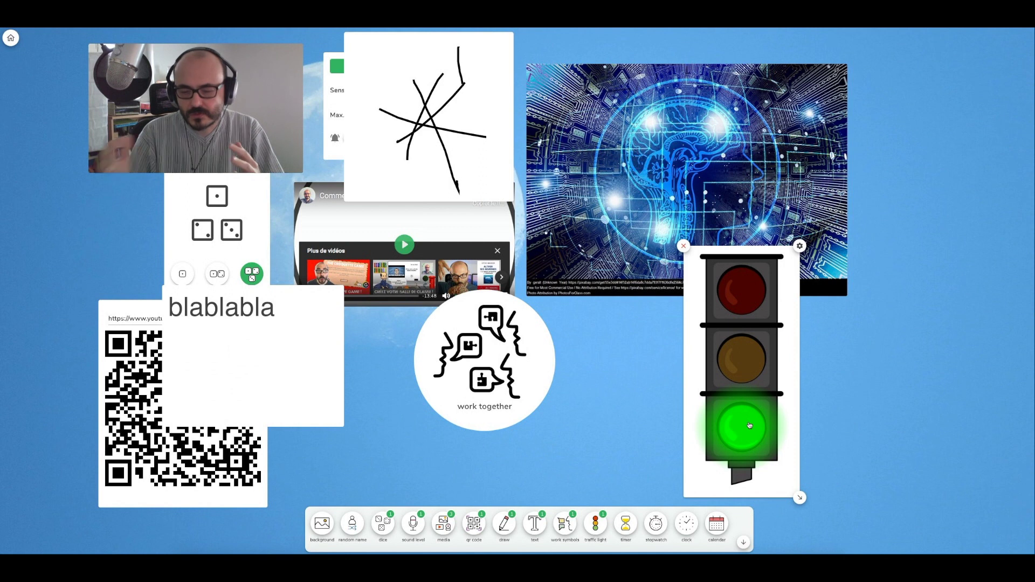
pyautogui.click(745, 372)
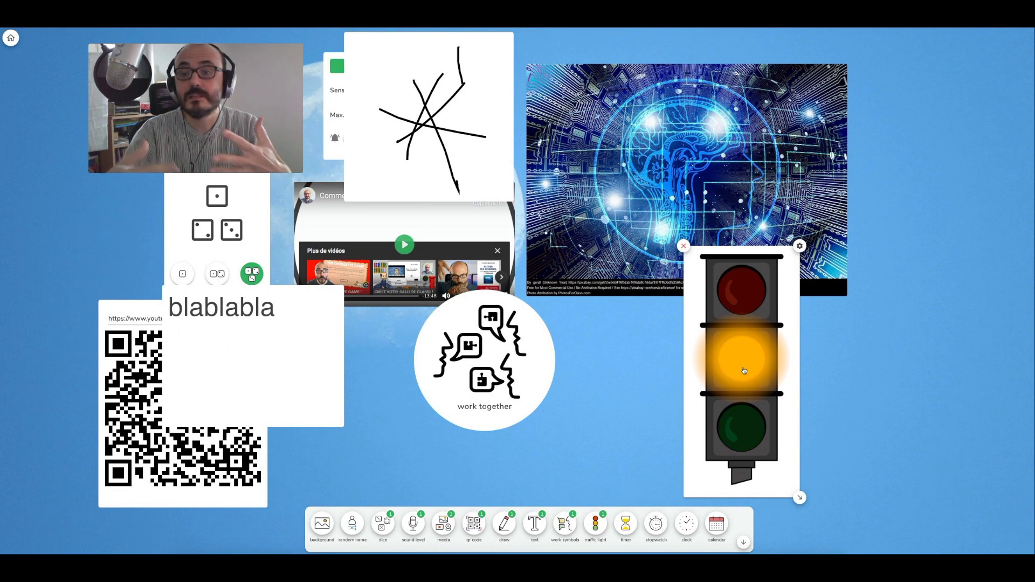
pyautogui.click(748, 417)
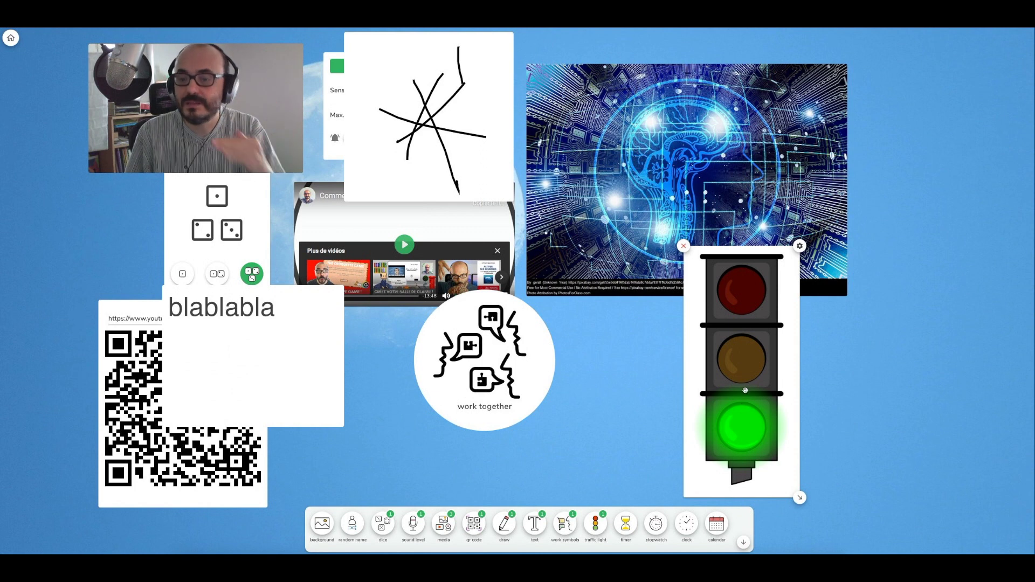
pyautogui.click(745, 368)
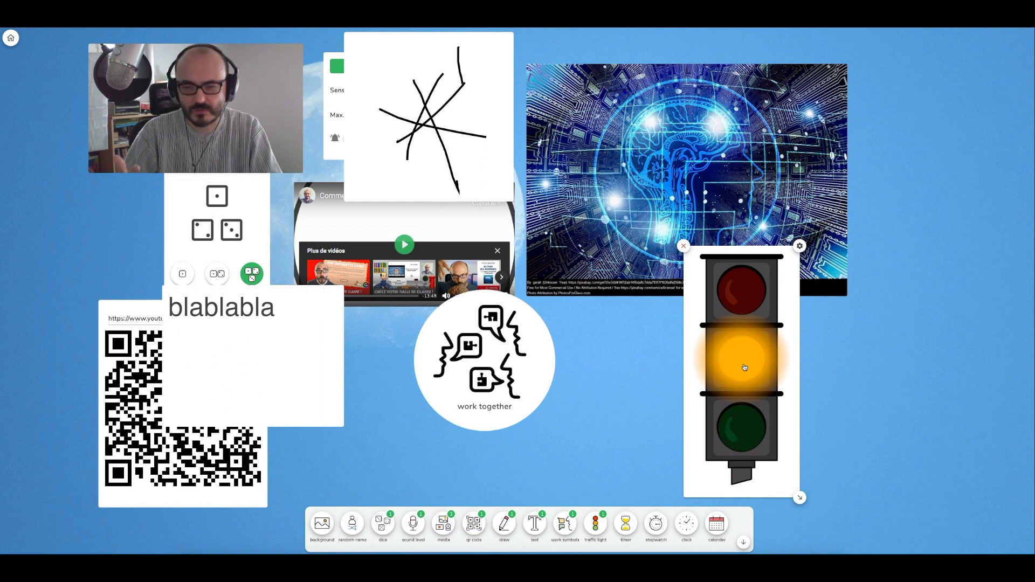
pyautogui.click(754, 306)
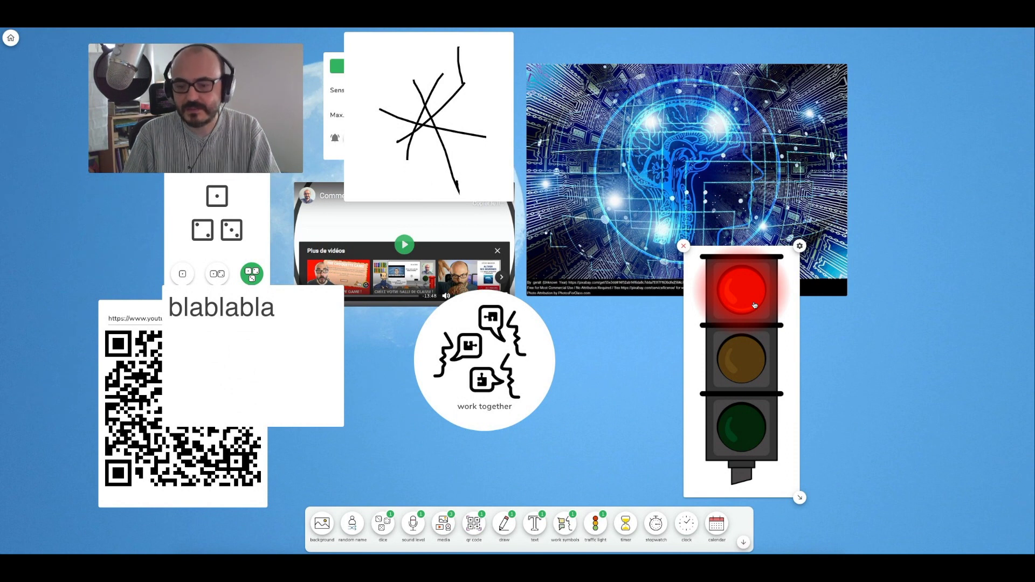
pyautogui.click(749, 357)
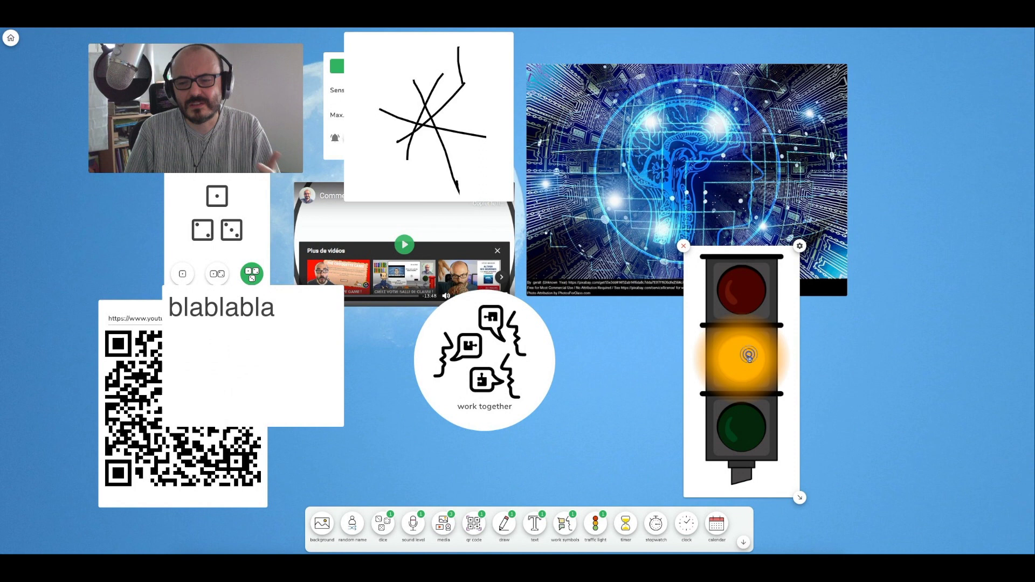
pyautogui.click(741, 298)
pyautogui.click(746, 419)
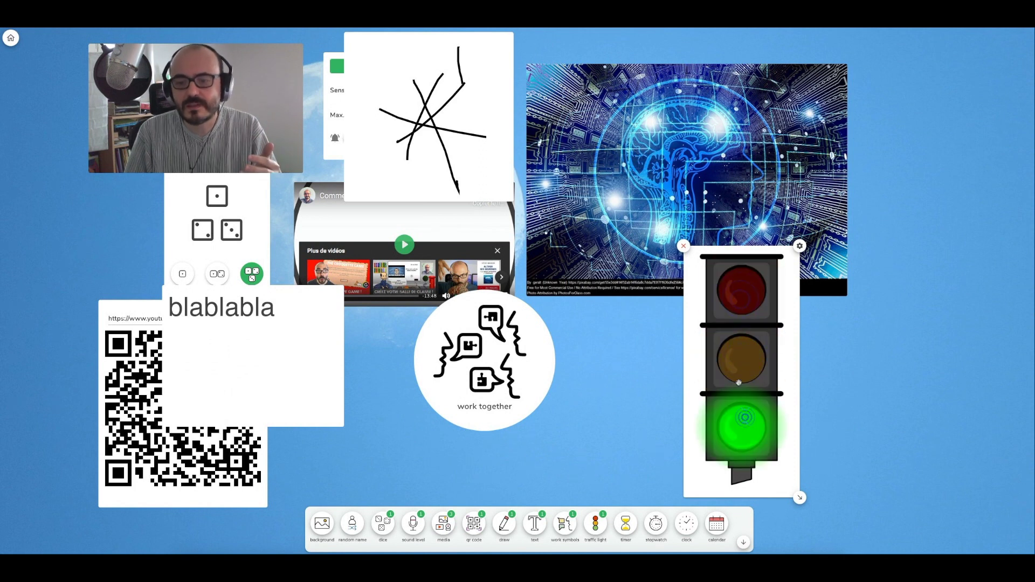
pyautogui.click(742, 365)
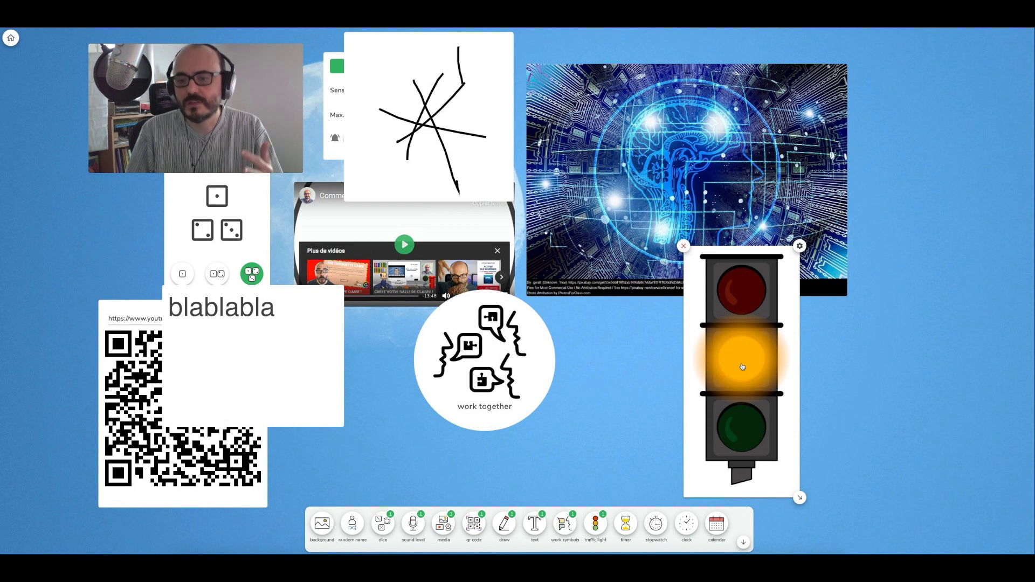
pyautogui.click(750, 293)
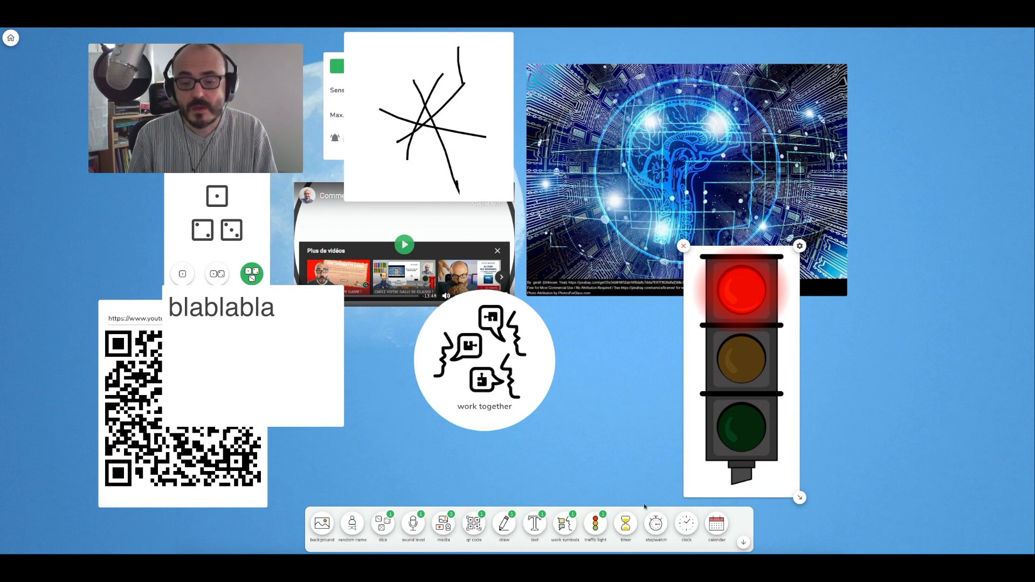
pyautogui.moveTo(713, 326); pyautogui.dragTo(551, 292)
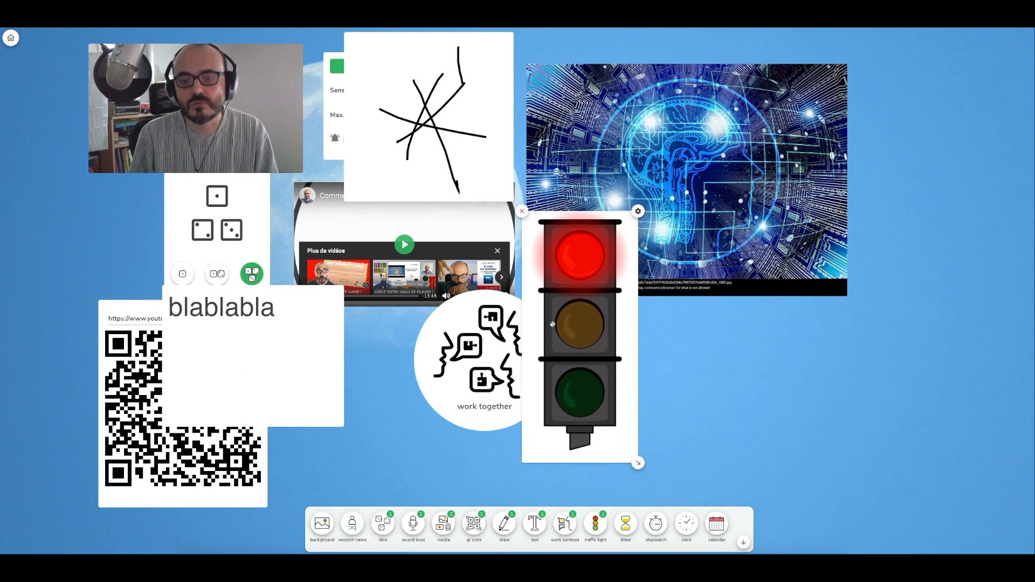
# Add a timer widget over the digital-brain image and set it to 21:00.
pyautogui.click(626, 522)
pyautogui.moveTo(782, 230); pyautogui.dragTo(706, 192)
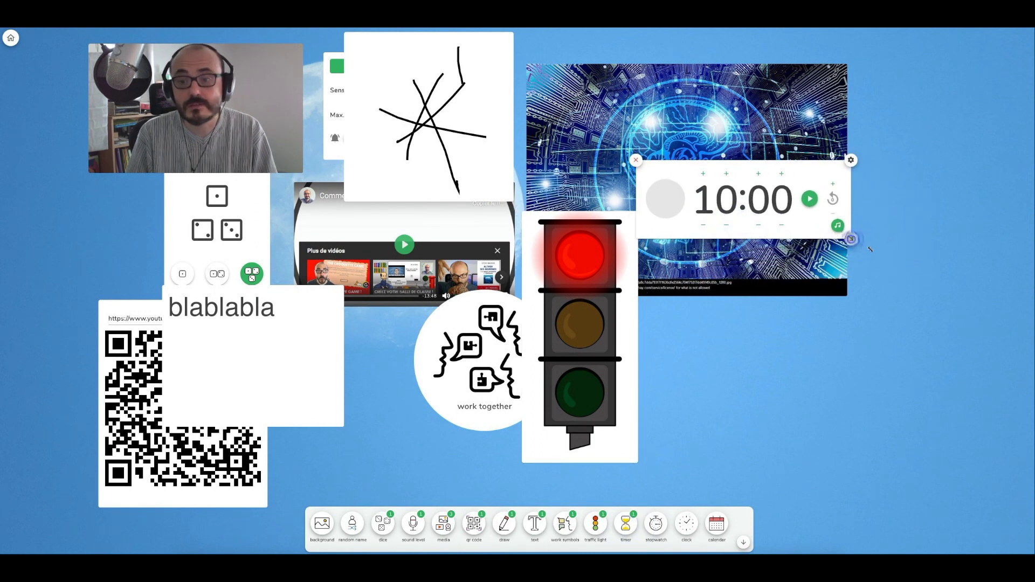
pyautogui.click(702, 174)
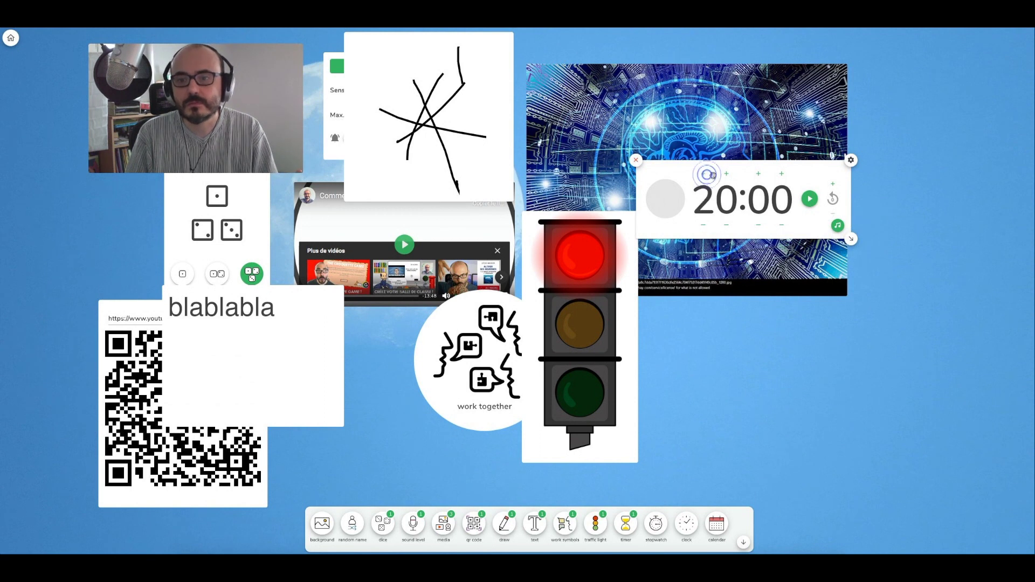
pyautogui.click(725, 175)
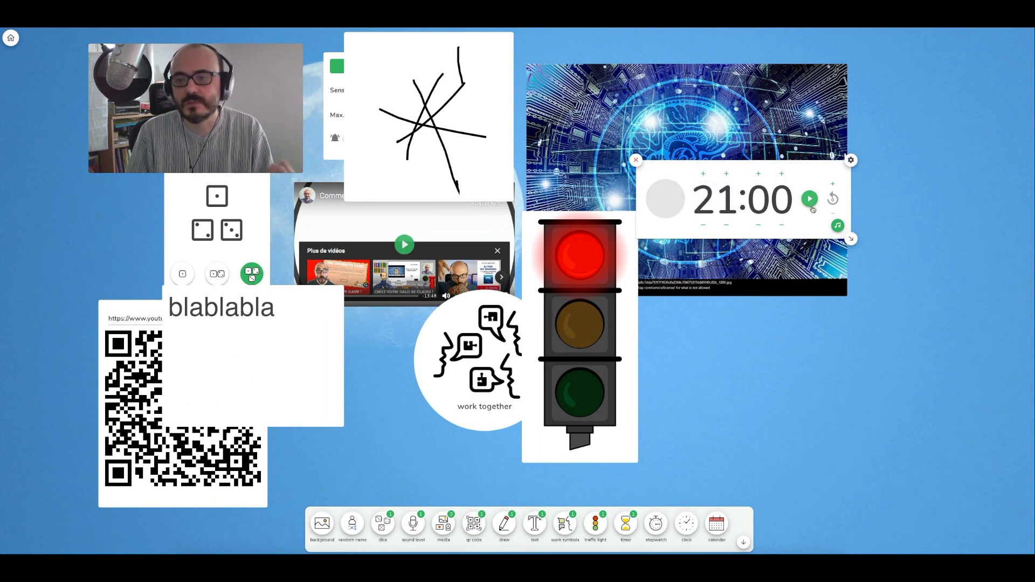
# Raise the timer's repeat count and check its alarm sound options.
pyautogui.click(832, 199)
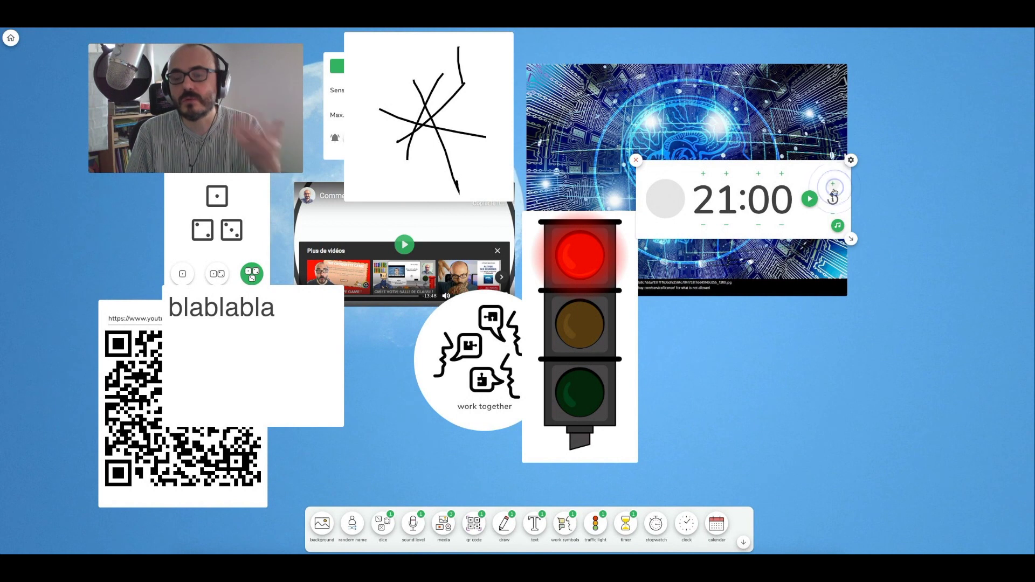
pyautogui.click(837, 225)
pyautogui.click(670, 227)
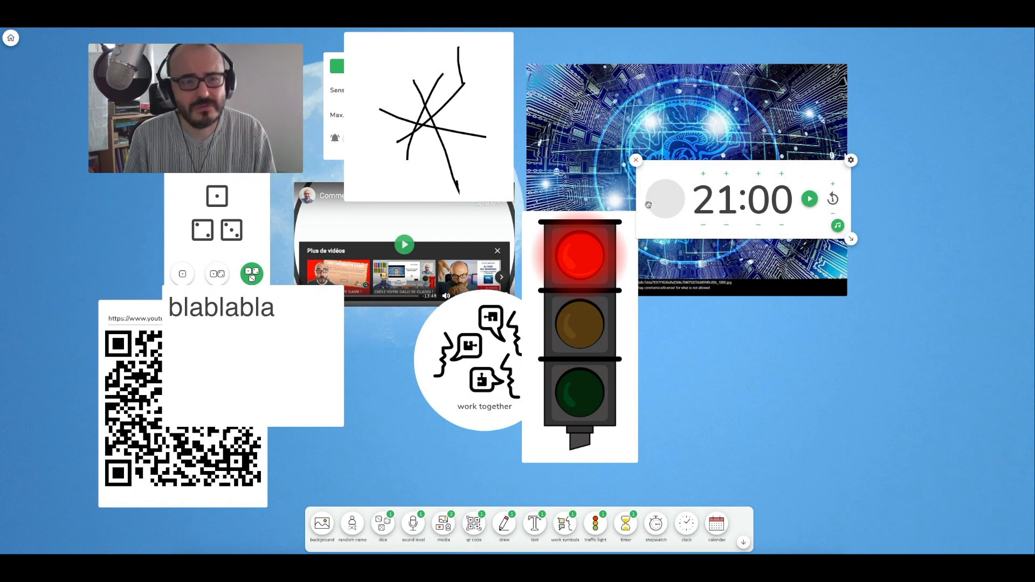
# Add a stopwatch widget below the digital-brain image, then start and pause it.
pyautogui.click(656, 523)
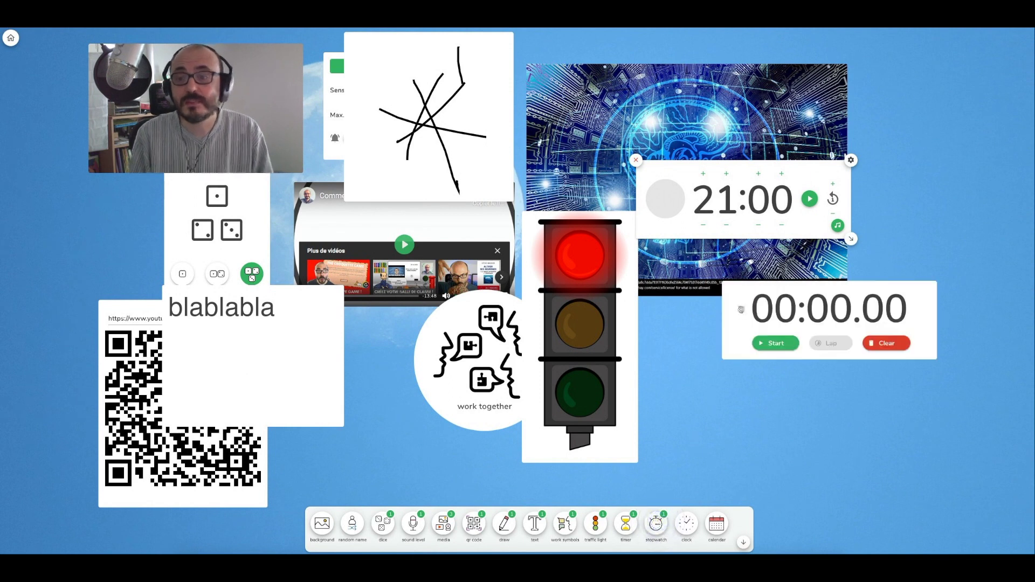
pyautogui.moveTo(741, 309); pyautogui.dragTo(719, 340)
pyautogui.click(743, 378)
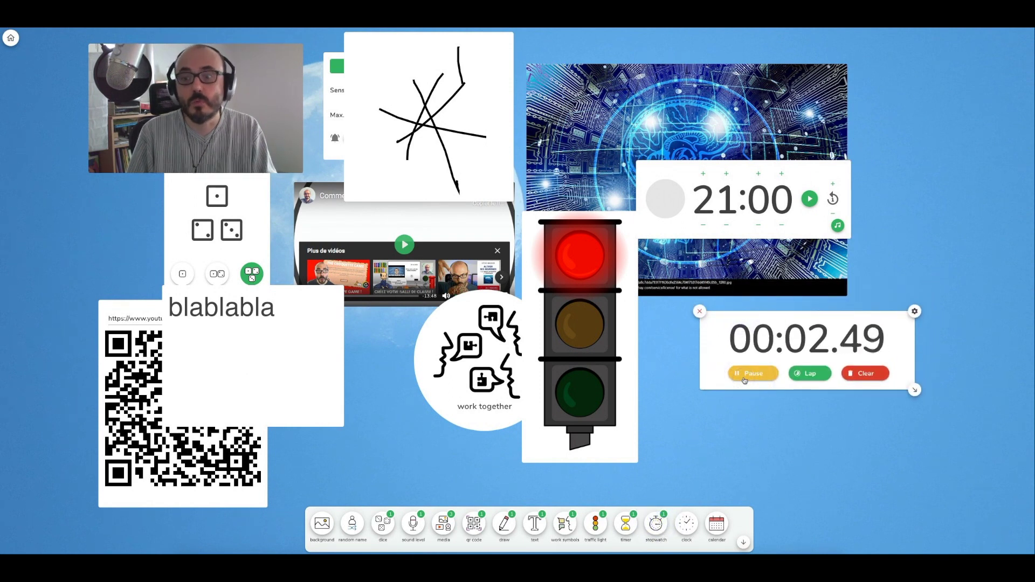
pyautogui.click(745, 377)
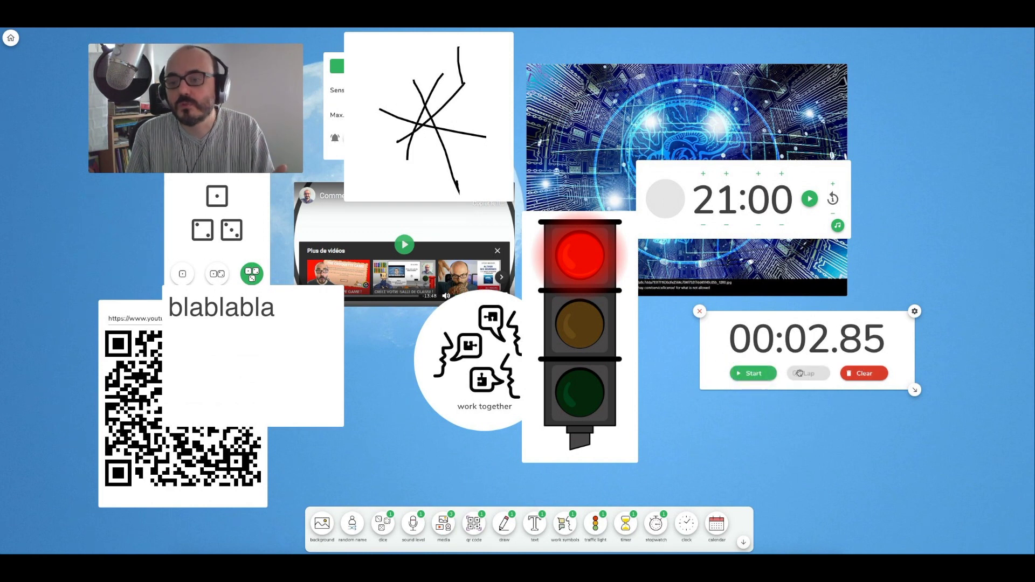
# Resume the stopwatch to record two laps, pause it, and enlarge the widget beside the traffic light to show the lap times.
pyautogui.click(746, 376)
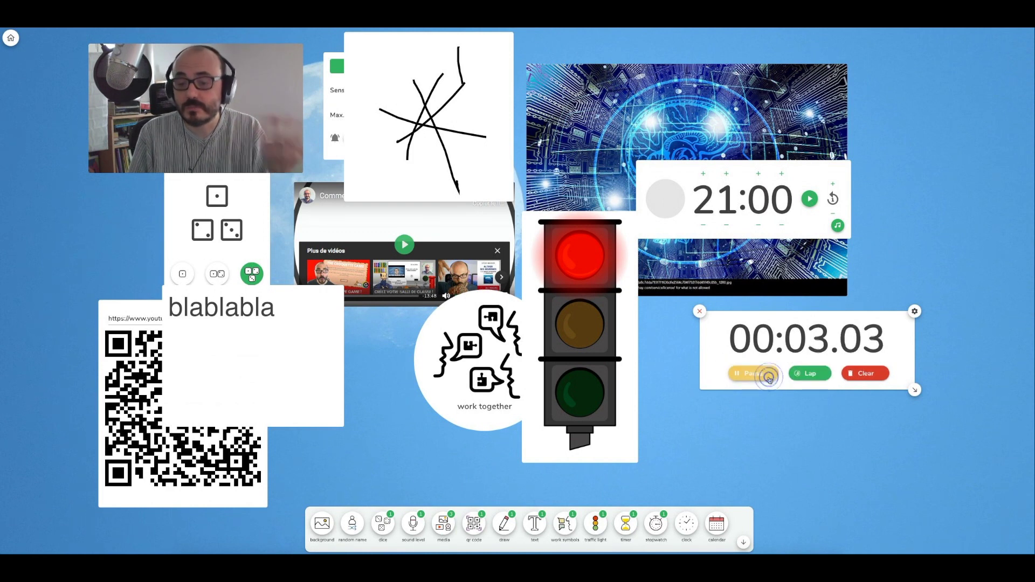
pyautogui.click(805, 373)
pyautogui.click(766, 376)
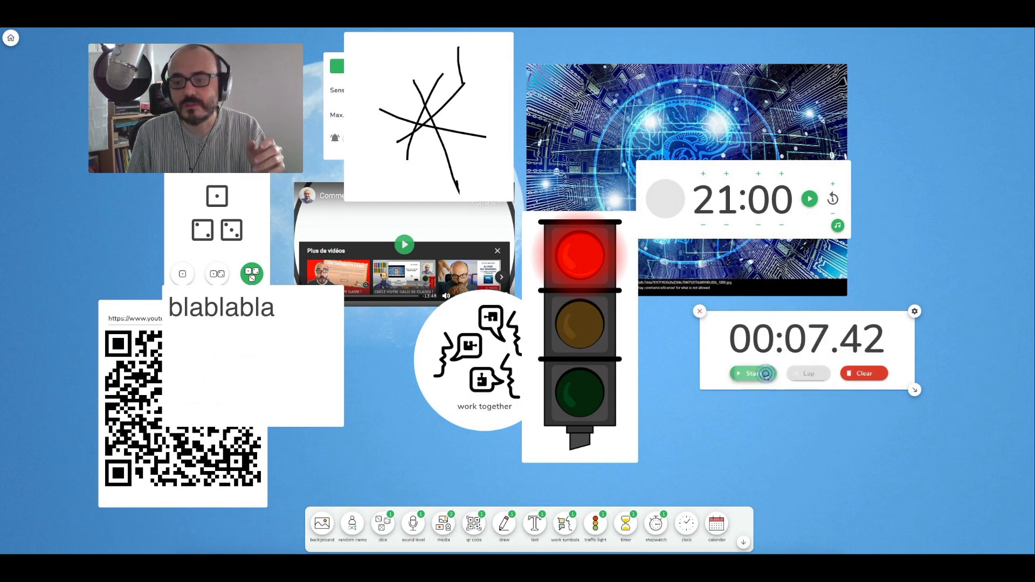
pyautogui.moveTo(914, 389); pyautogui.dragTo(929, 489)
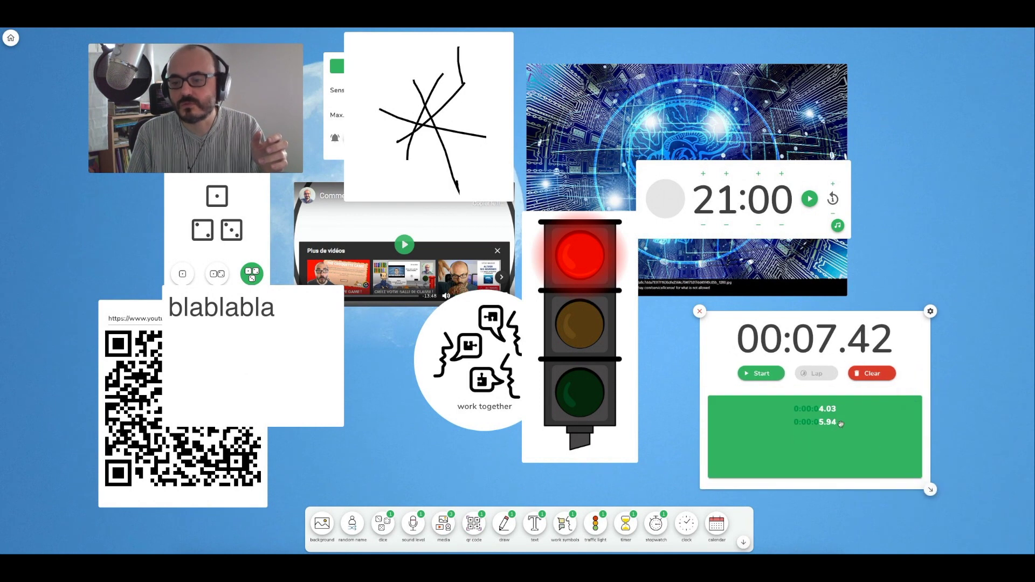
pyautogui.moveTo(823, 321); pyautogui.dragTo(737, 313)
# Add clock and calendar widgets, then hide the widget bar and bring it back.
pyautogui.click(687, 523)
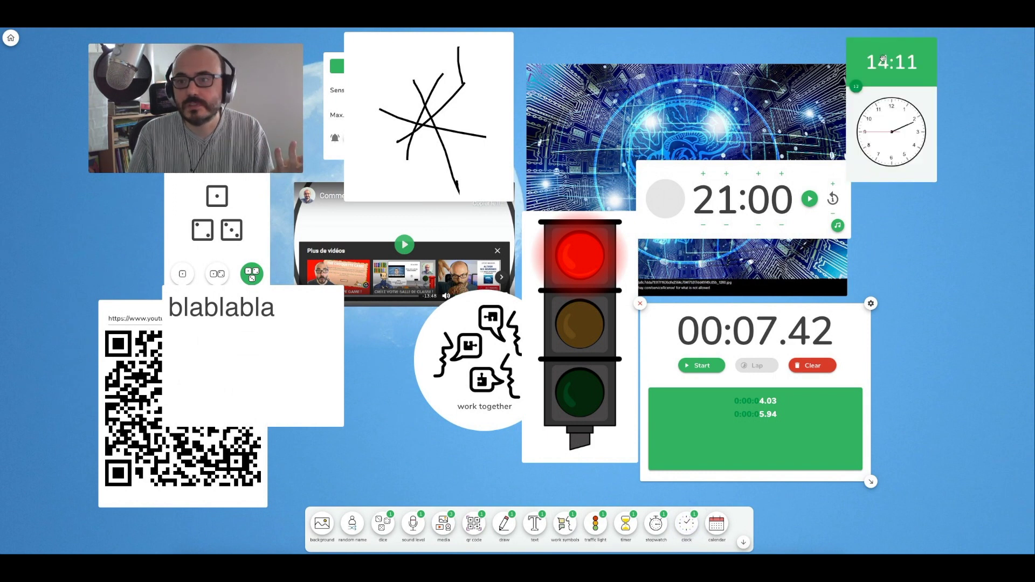
pyautogui.click(717, 524)
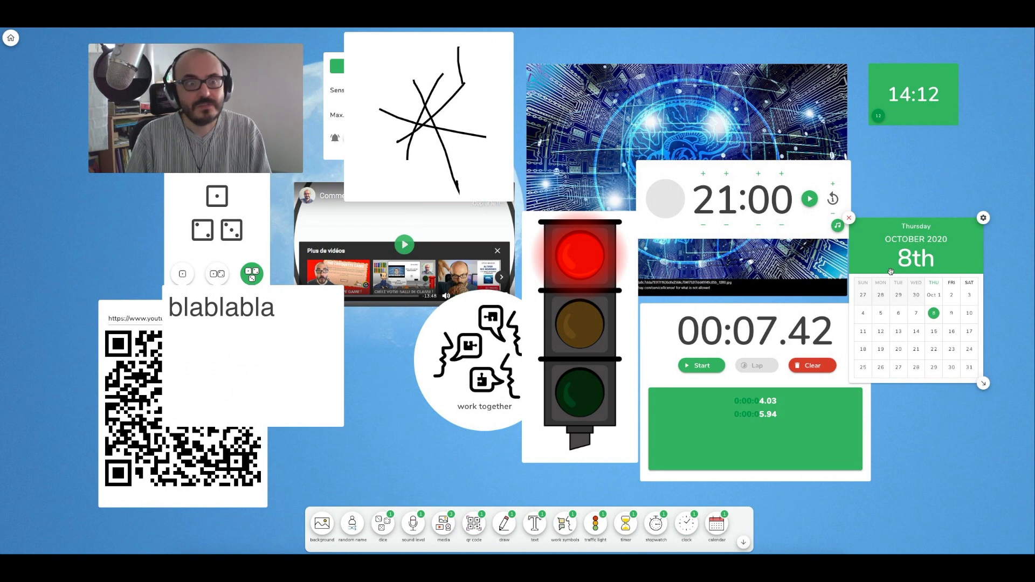
pyautogui.click(743, 542)
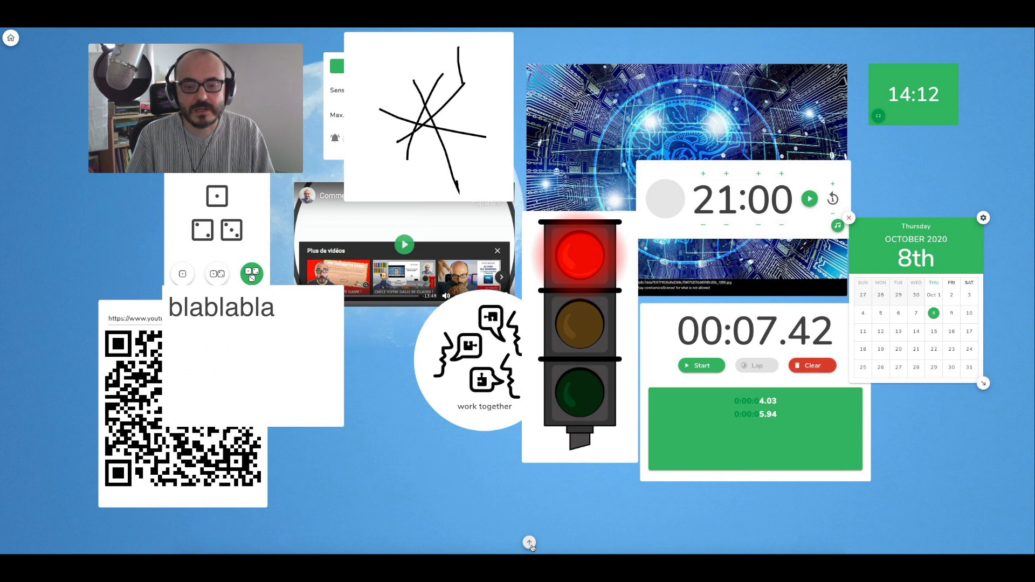
pyautogui.click(528, 542)
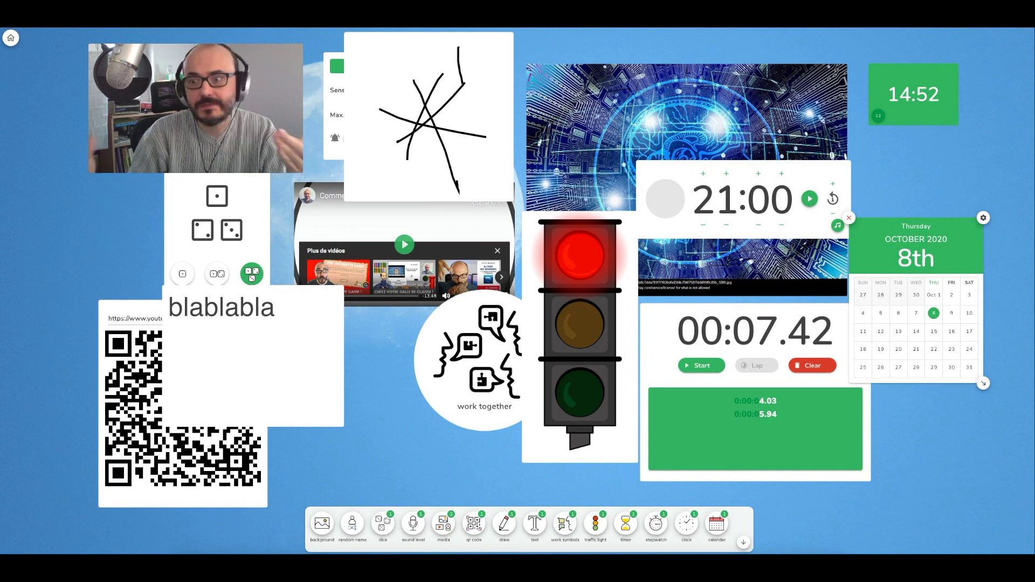
# Go to the My screens overview and add five new screens.
pyautogui.click(9, 37)
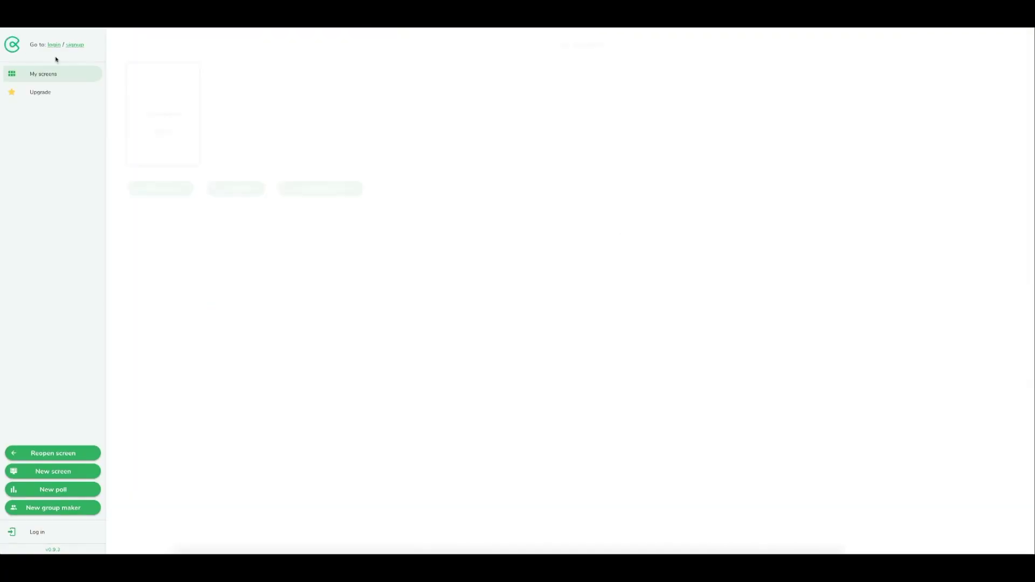
pyautogui.click(163, 190)
pyautogui.click(163, 189)
pyautogui.click(163, 189)
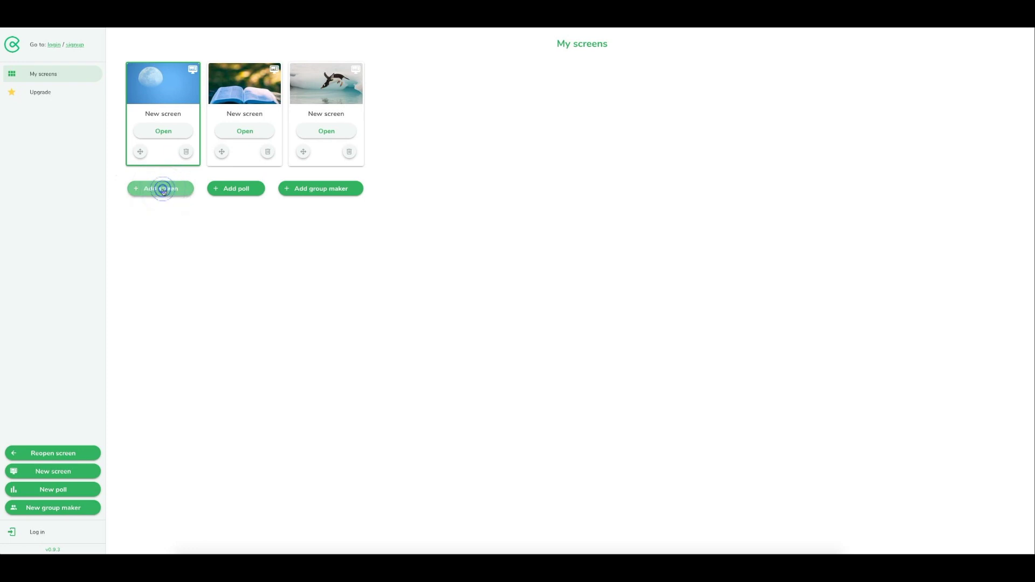
pyautogui.click(163, 190)
pyautogui.click(162, 190)
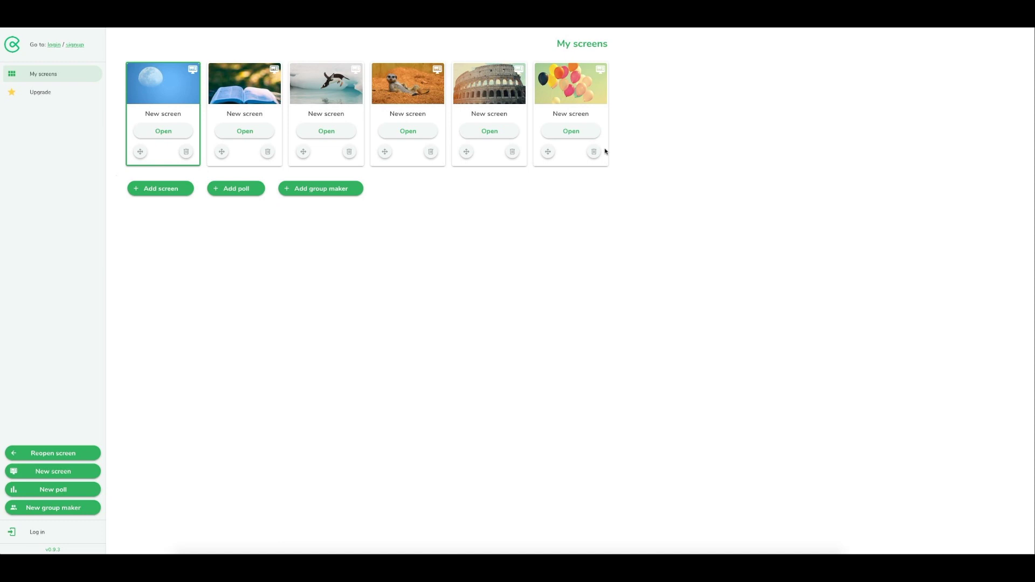
# Open the first screen with camera access allowed, and page forward to the diving-penguin screen.
pyautogui.click(169, 133)
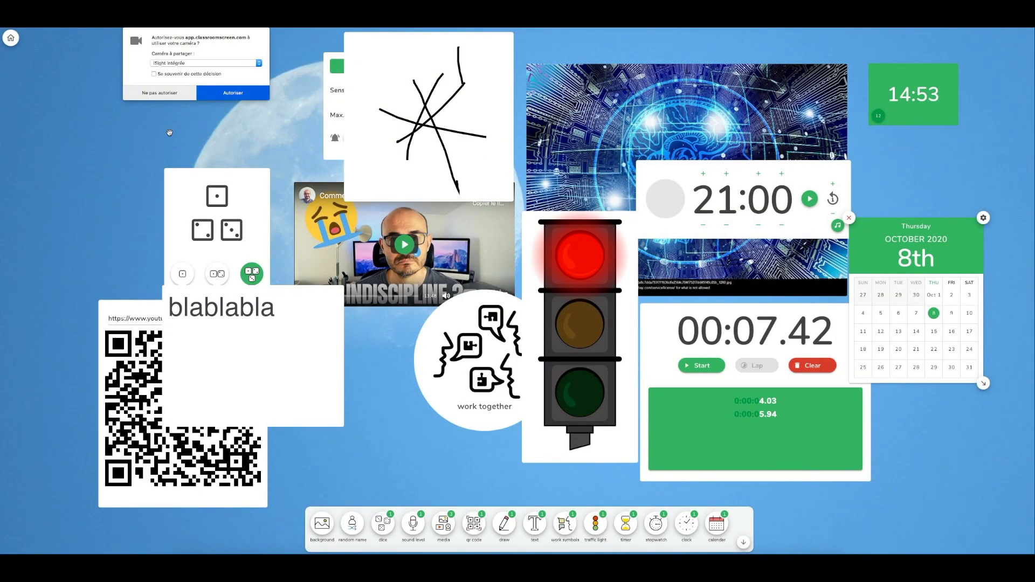
pyautogui.click(241, 97)
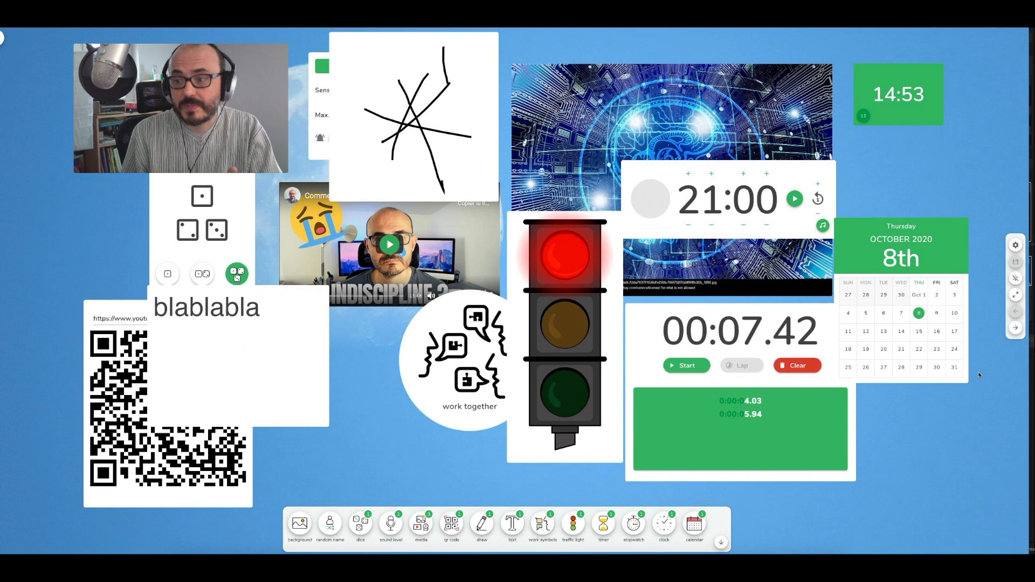
pyautogui.click(1013, 330)
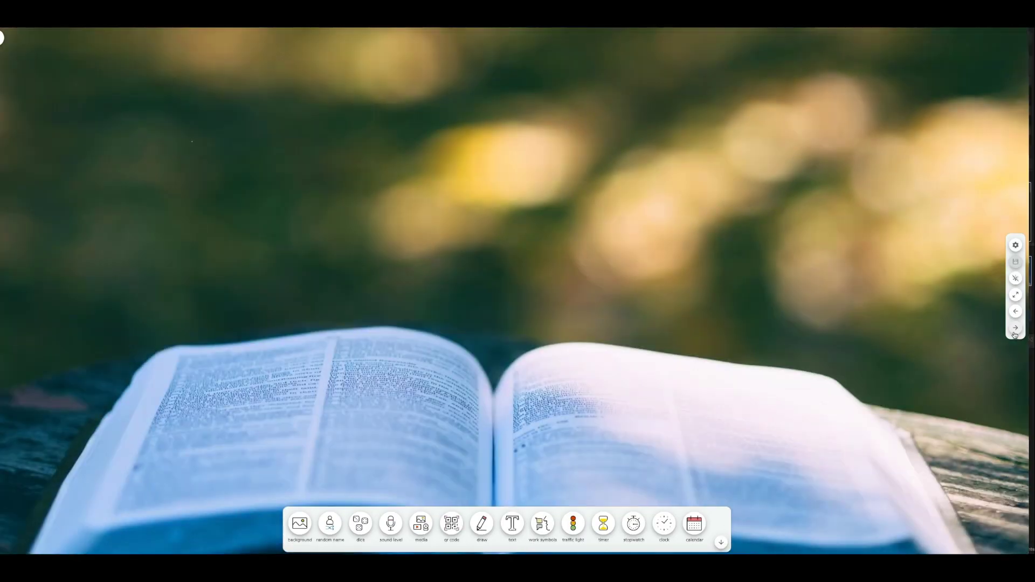
pyautogui.click(1014, 330)
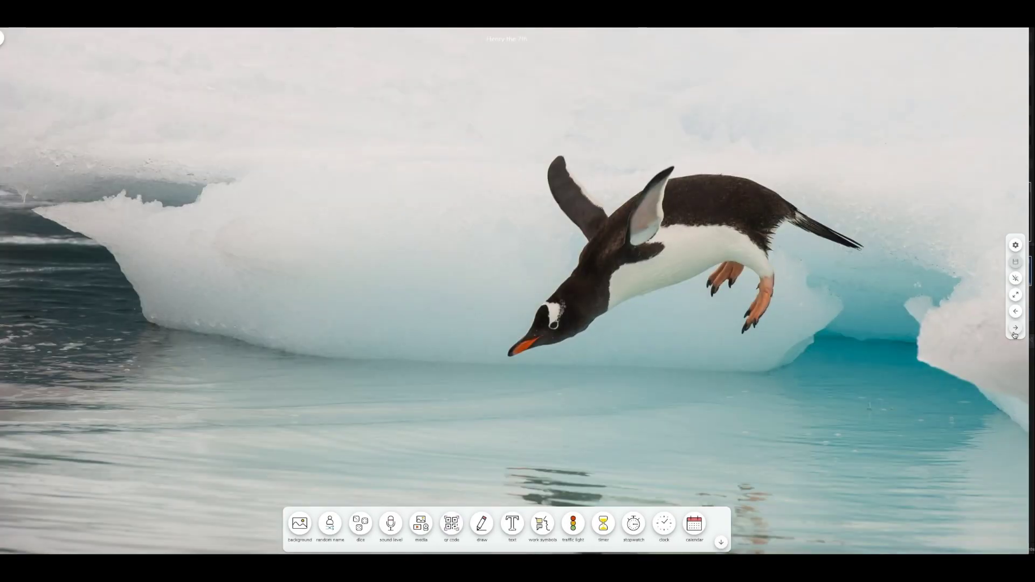
pyautogui.click(1014, 332)
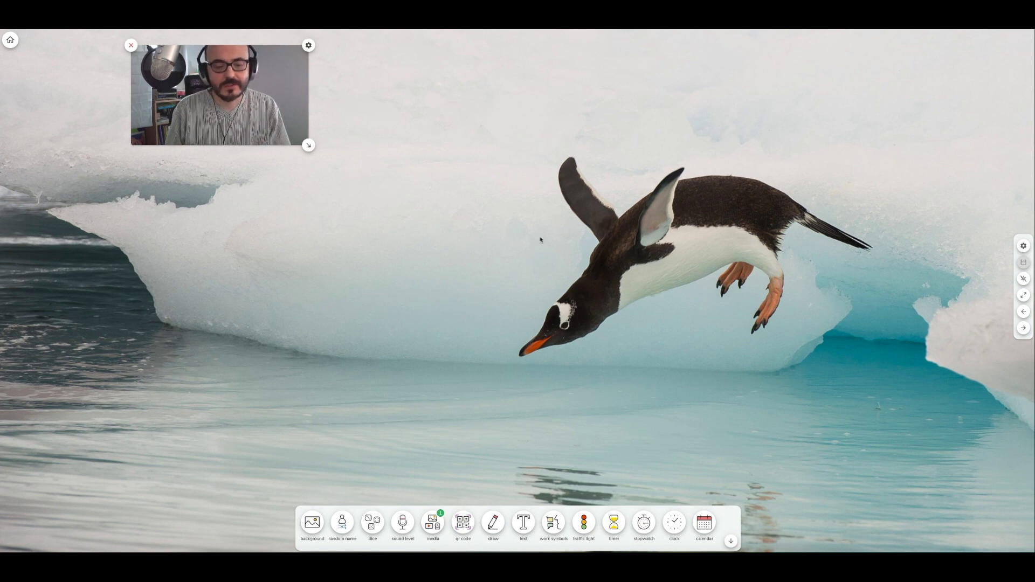
# Set the local world map picture as the background and add a draw widget expanded to full screen.
pyautogui.click(312, 522)
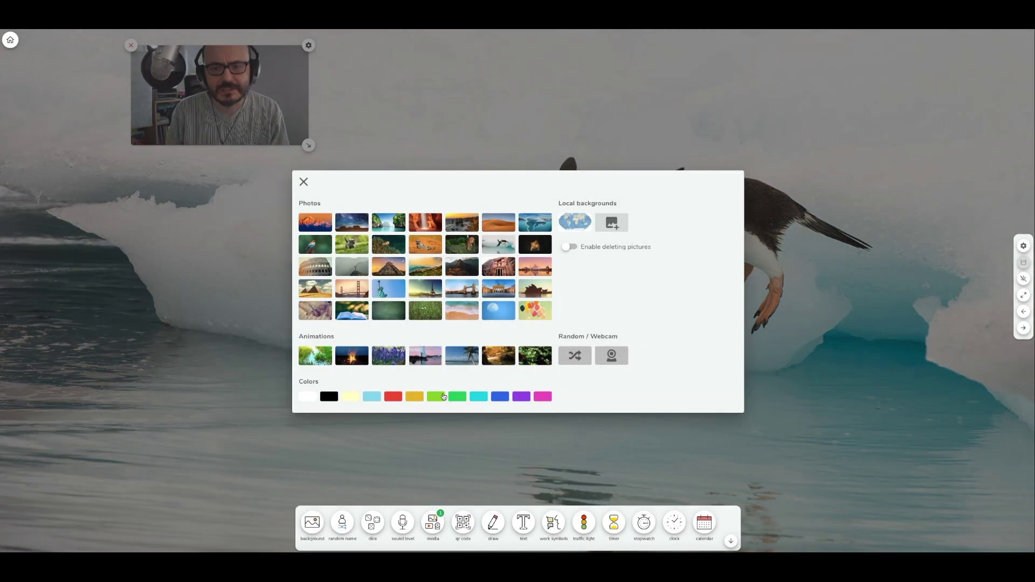
pyautogui.click(572, 215)
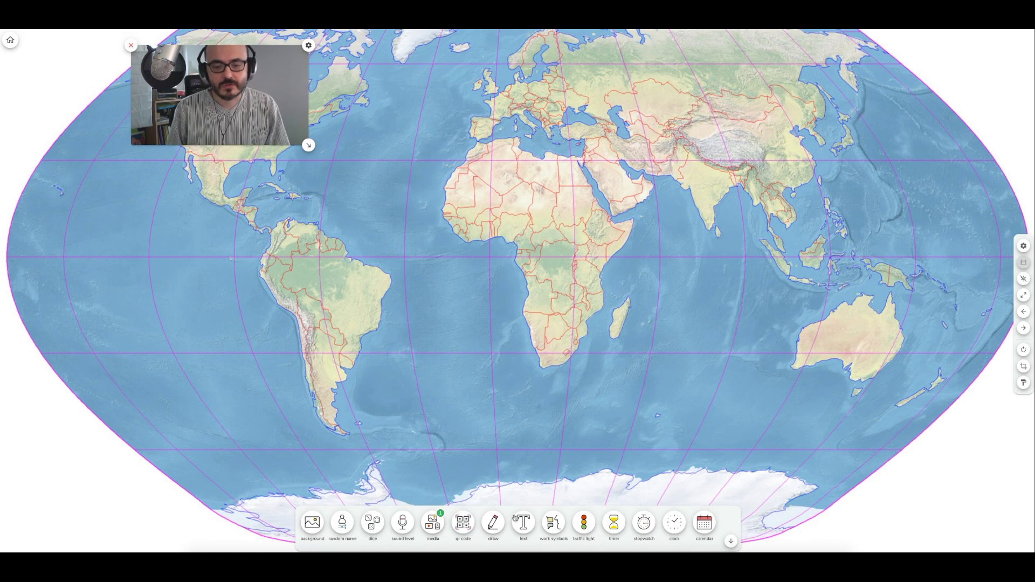
pyautogui.click(493, 521)
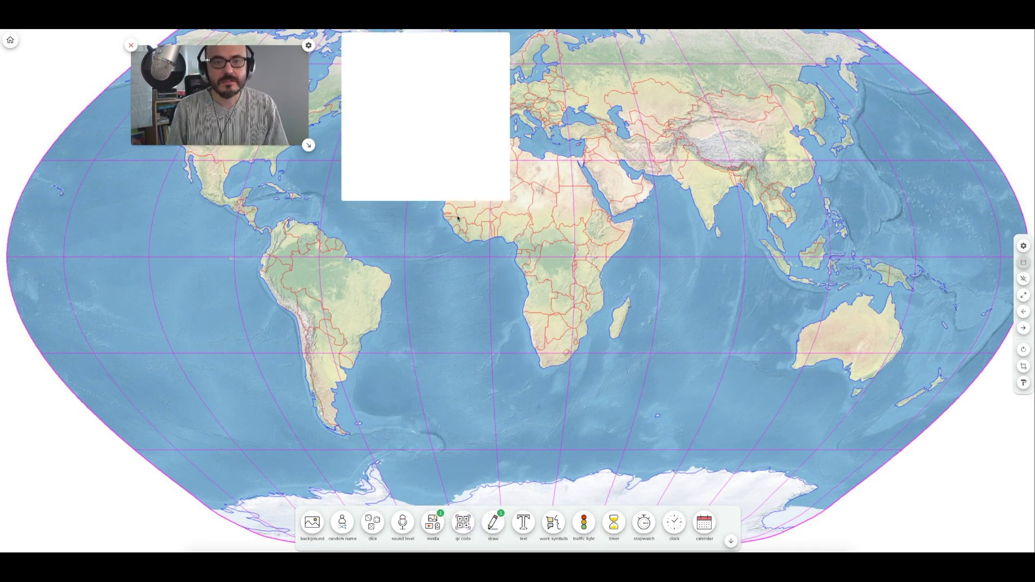
pyautogui.click(428, 139)
pyautogui.click(522, 129)
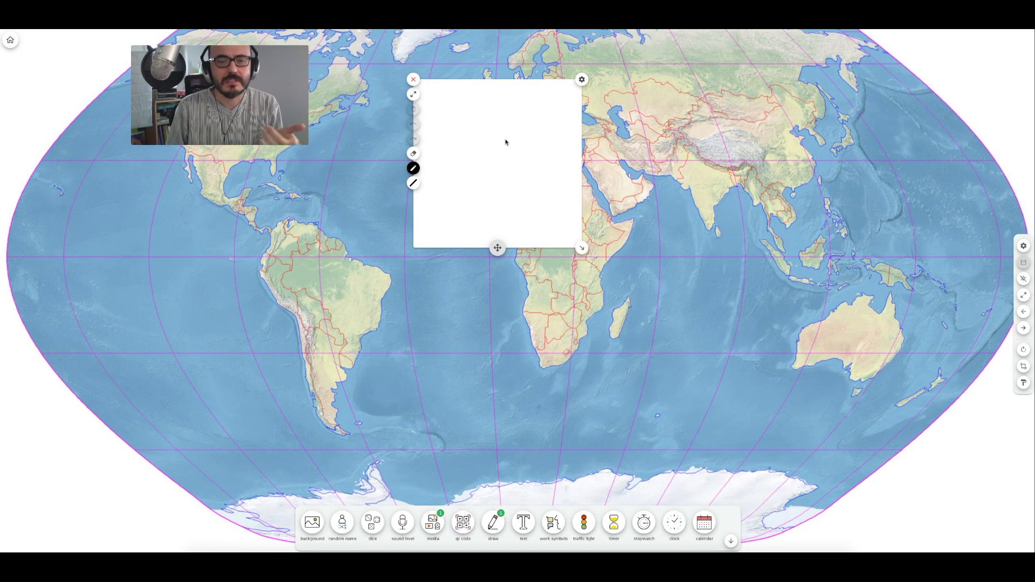
pyautogui.click(414, 96)
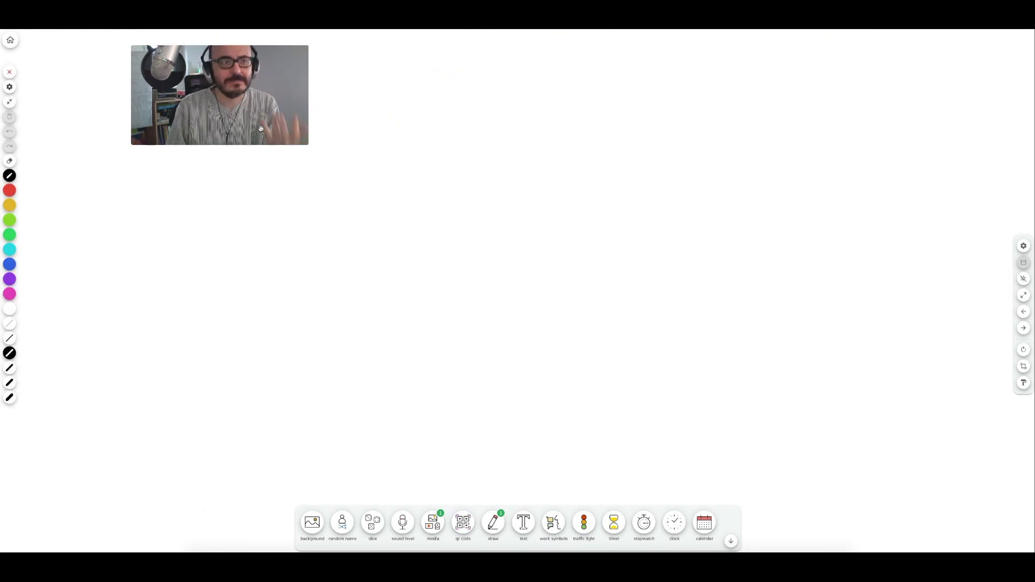
# Make the draw widget's background colour fully transparent (#FFFFFF00), check the background patterns, and close its settings.
pyautogui.click(10, 87)
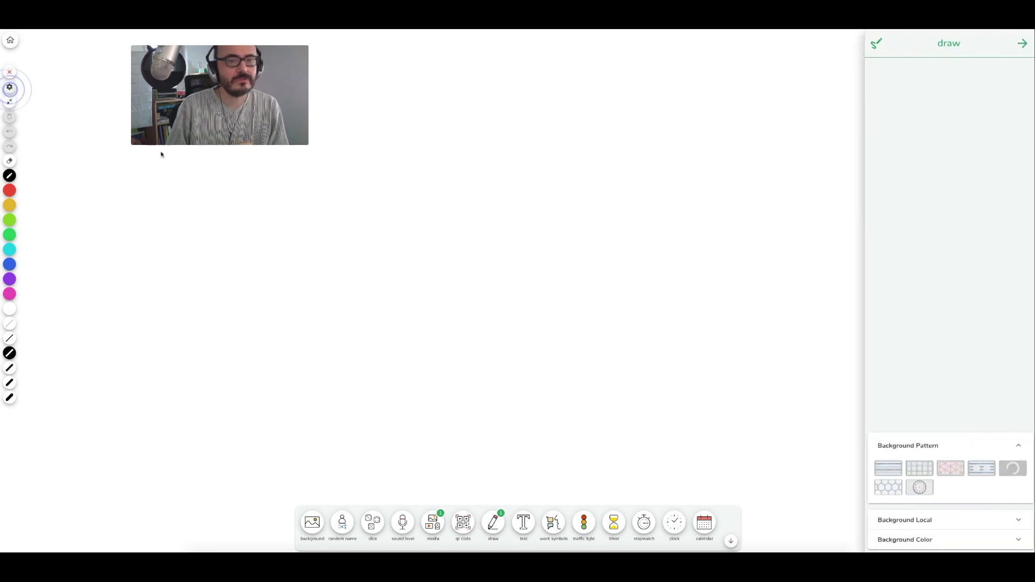
pyautogui.click(948, 541)
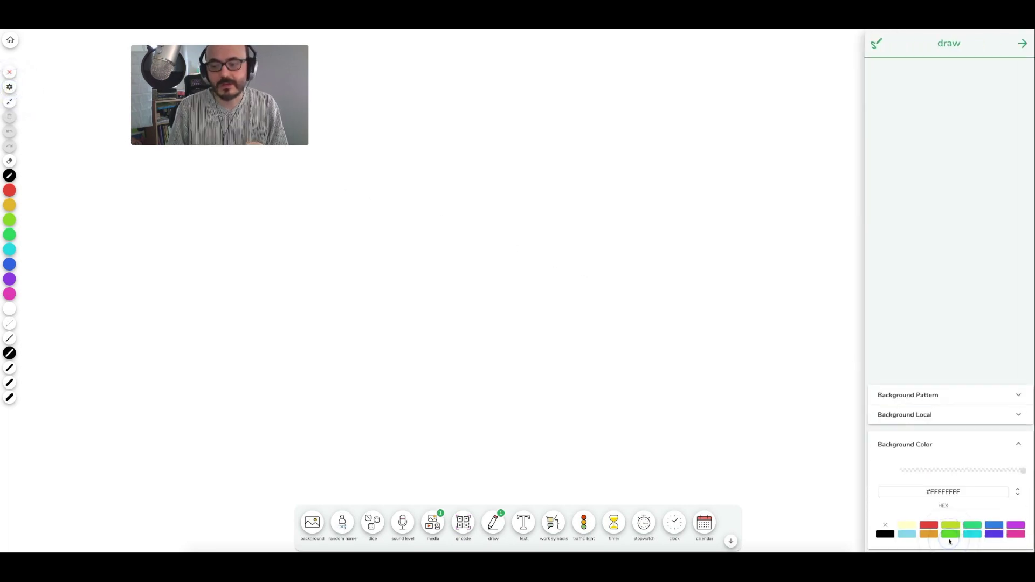
pyautogui.click(1019, 471)
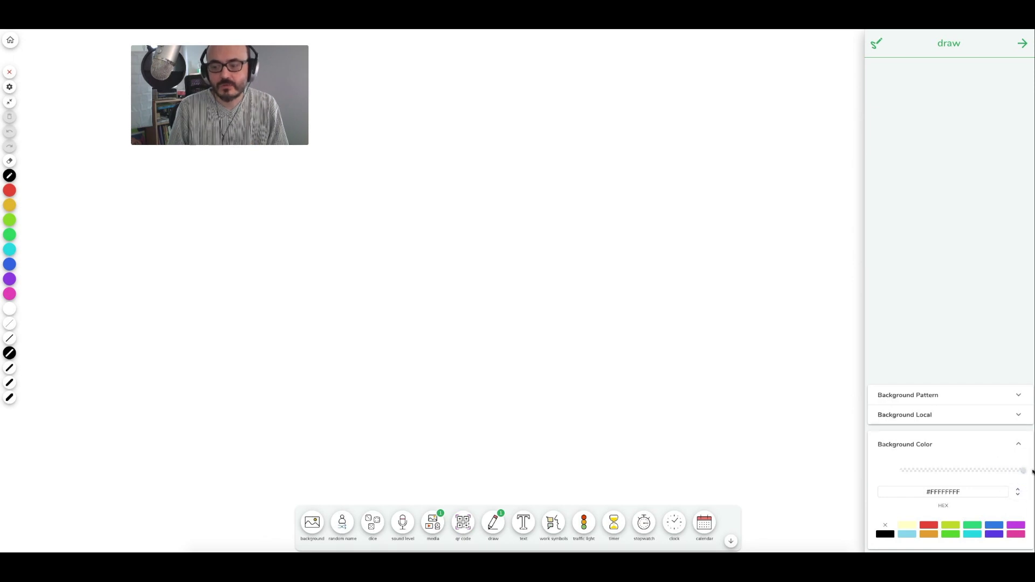
pyautogui.moveTo(1024, 470); pyautogui.dragTo(884, 473)
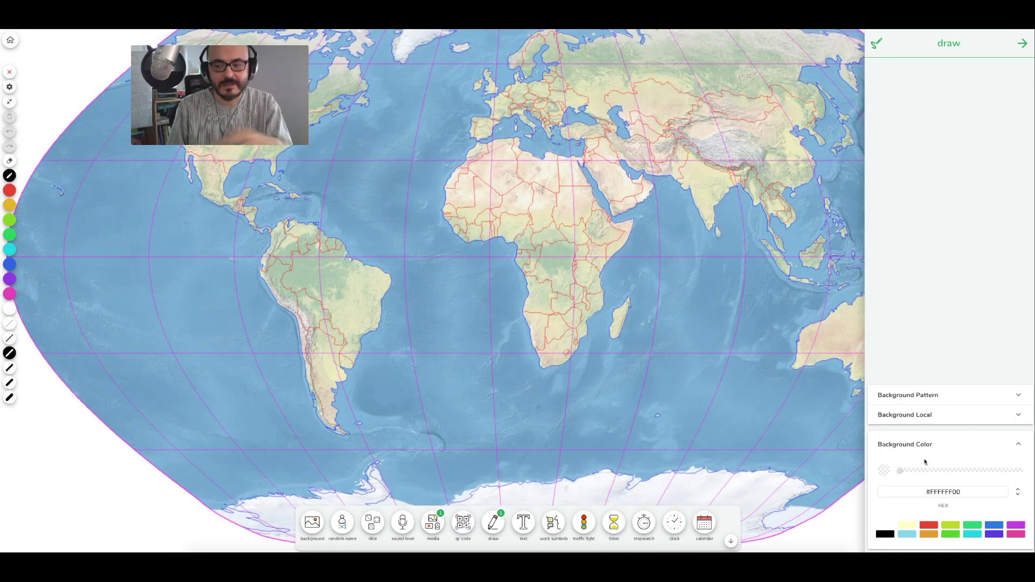
pyautogui.click(1018, 394)
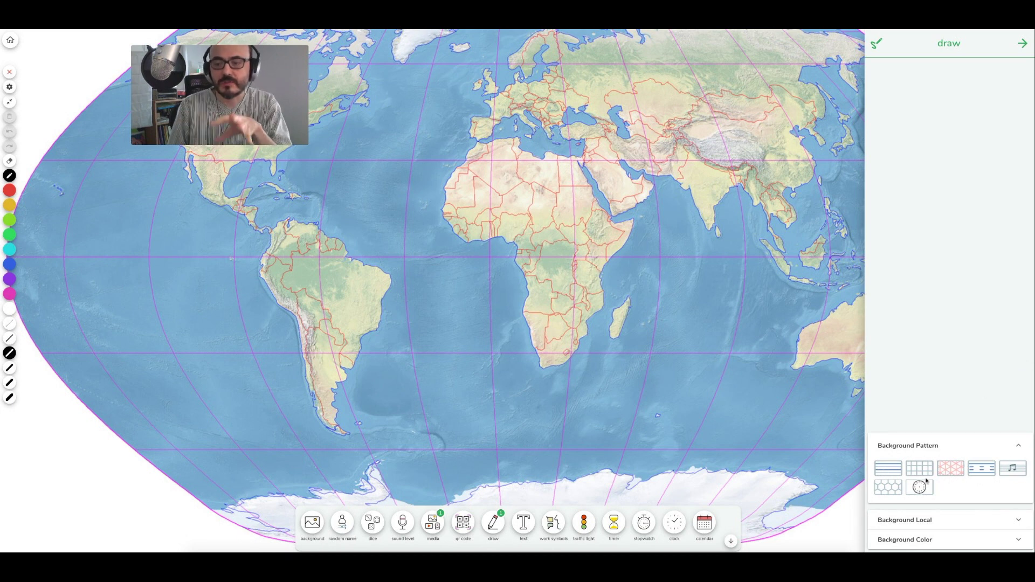
pyautogui.click(1021, 447)
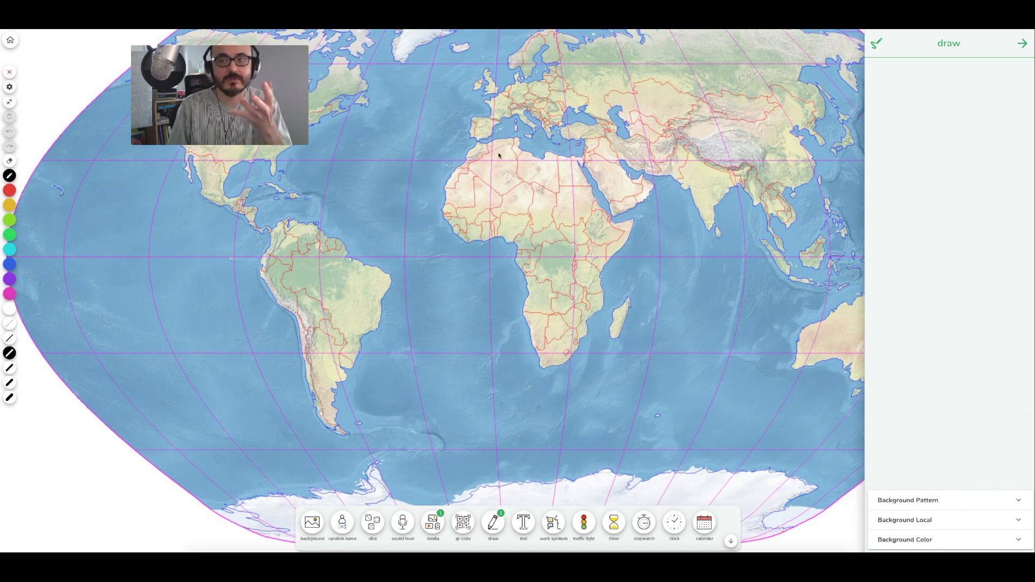
pyautogui.click(518, 160)
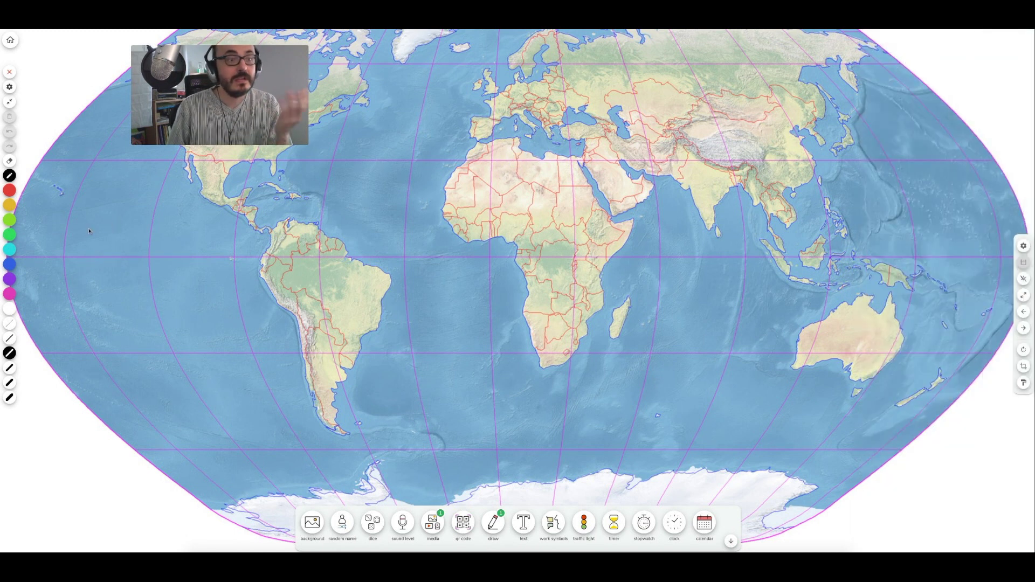
# Draw a red circle with an arrow over northern South America and a blue cross over central Africa.
pyautogui.click(11, 191)
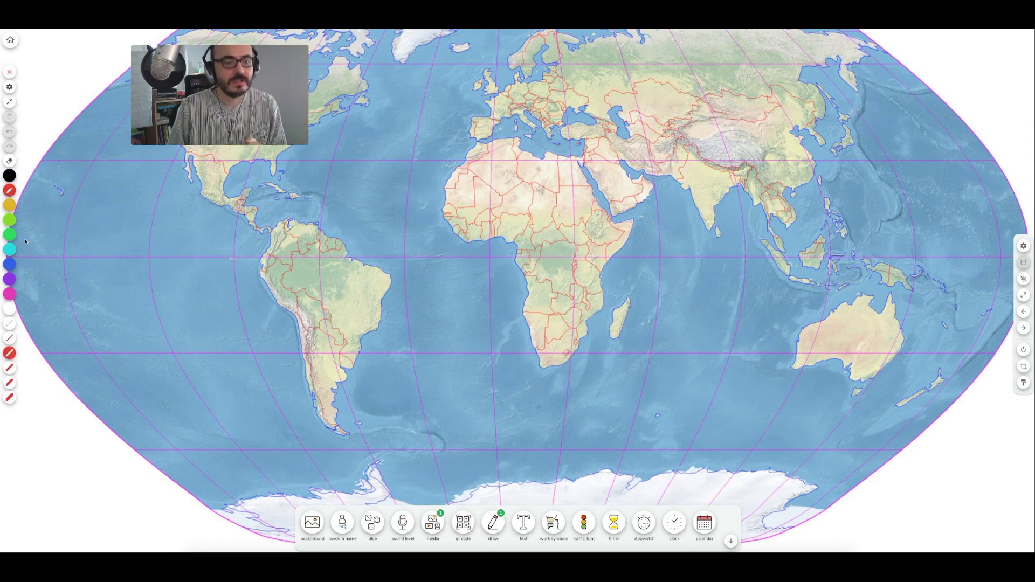
pyautogui.moveTo(321, 270)
pyautogui.mouseDown()
pyautogui.moveTo(345, 258)
pyautogui.moveTo(326, 276)
pyautogui.moveTo(320, 268)
pyautogui.mouseUp()
pyautogui.moveTo(220, 284)
pyautogui.mouseDown()
pyautogui.moveTo(322, 273)
pyautogui.moveTo(294, 276)
pyautogui.mouseUp()
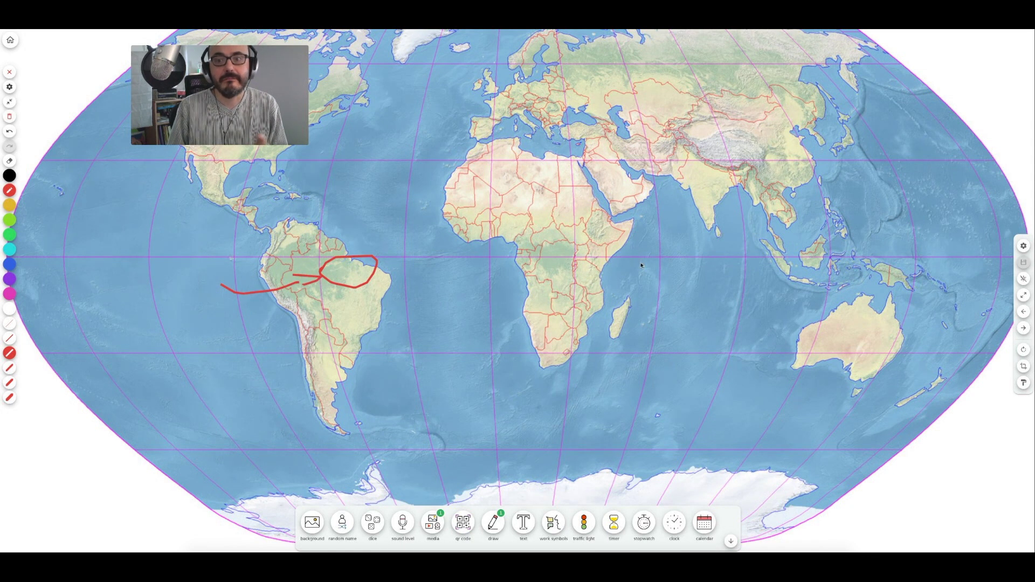
pyautogui.click(9, 265)
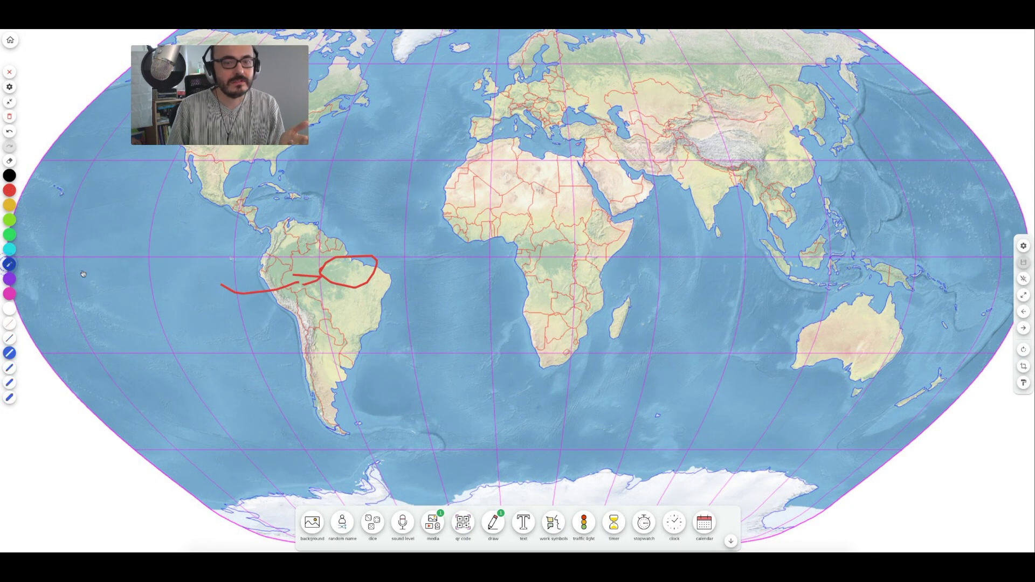
pyautogui.moveTo(561, 214)
pyautogui.mouseDown()
pyautogui.moveTo(558, 251)
pyautogui.moveTo(585, 242)
pyautogui.mouseUp()
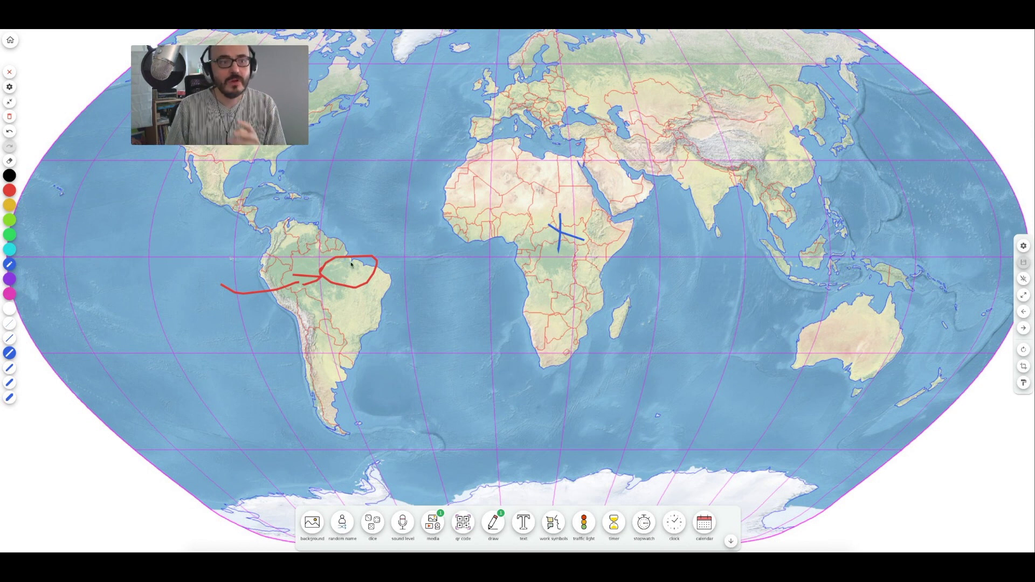
# Undo the last pen strokes on the map and clear the rest of the drawing.
pyautogui.click(11, 132)
pyautogui.click(11, 133)
pyautogui.click(10, 118)
pyautogui.click(11, 118)
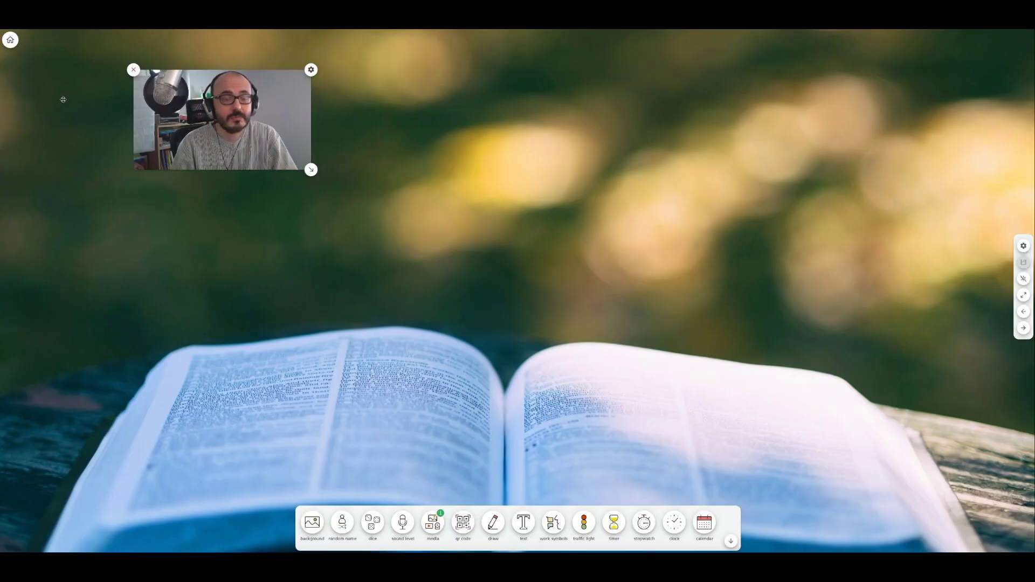
# Return to the My screens overview, add a new poll and open it.
pyautogui.click(11, 41)
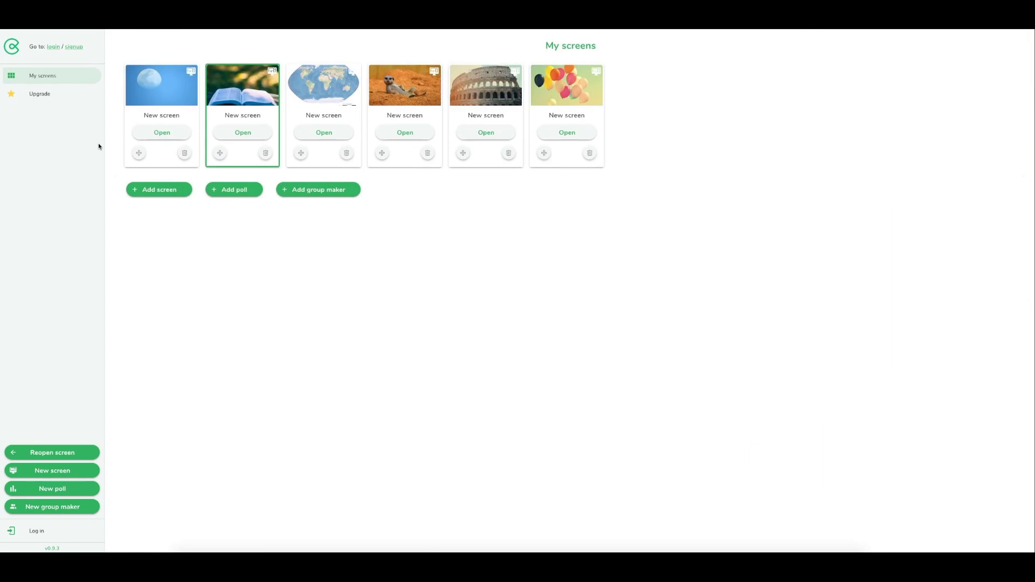
pyautogui.click(245, 190)
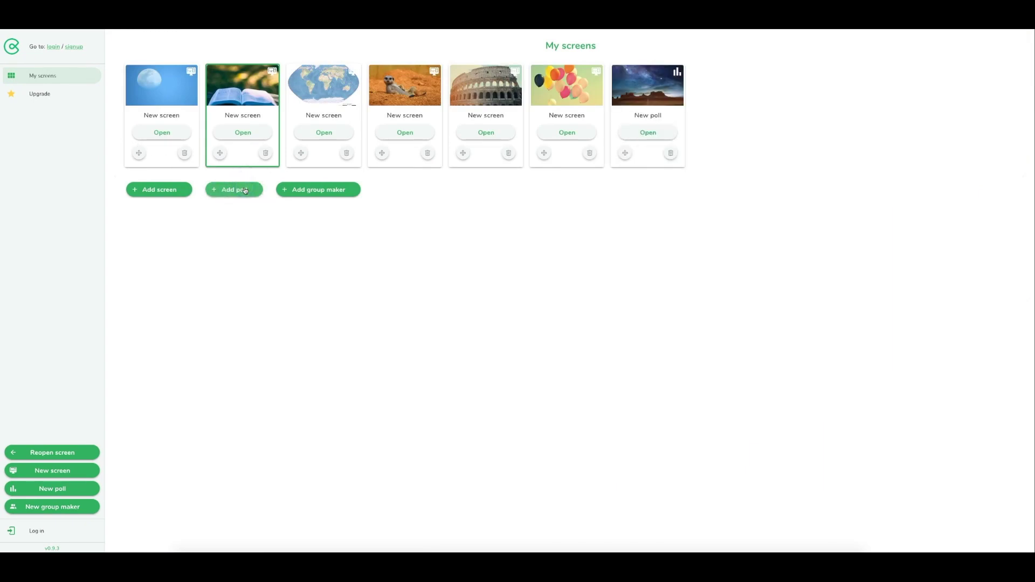
pyautogui.click(646, 134)
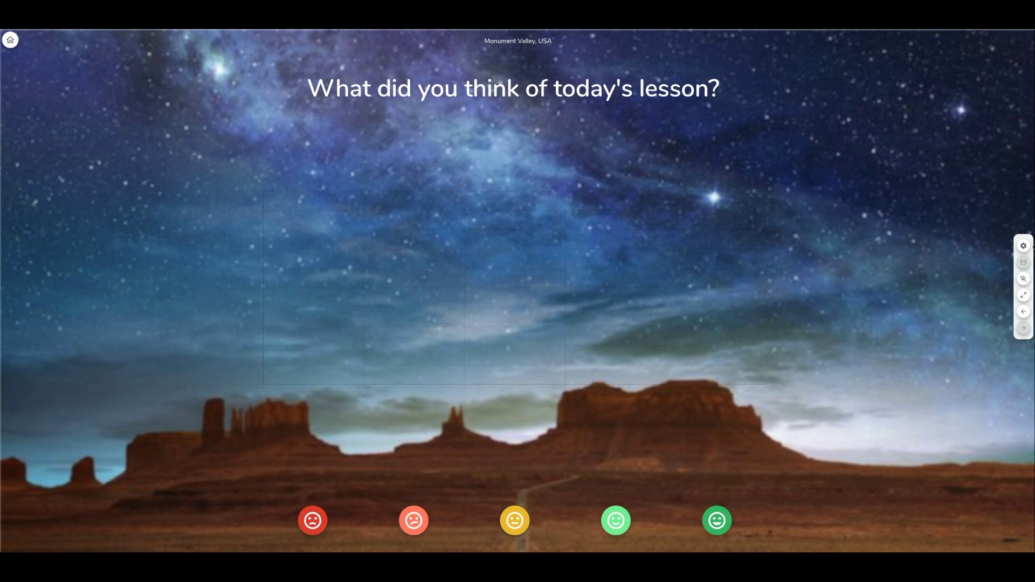
# Set the poll question to "Avez-vous compris ?" with the two-choice cross and check mark mode, and close the settings.
pyautogui.click(1023, 245)
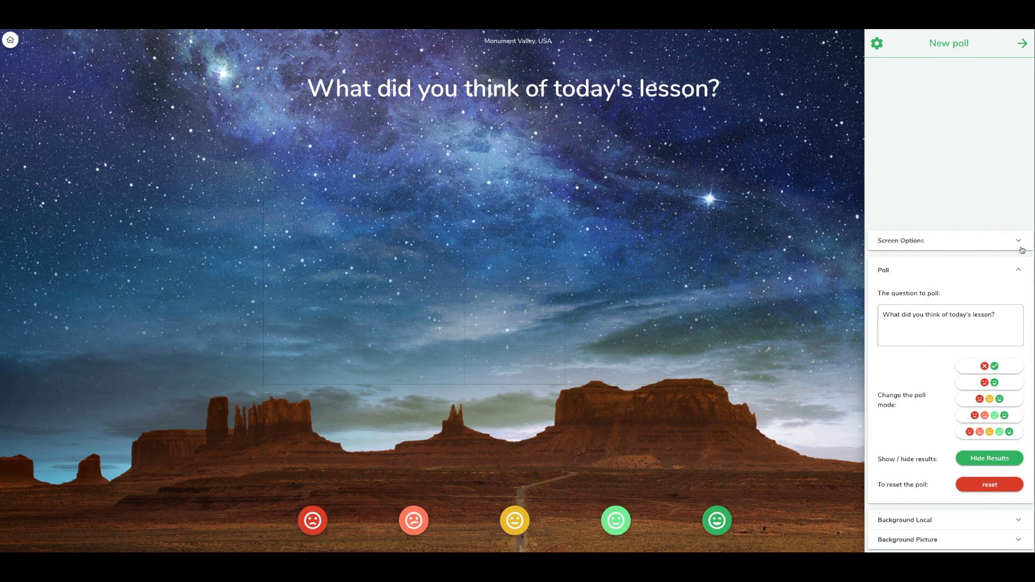
pyautogui.click(1006, 318)
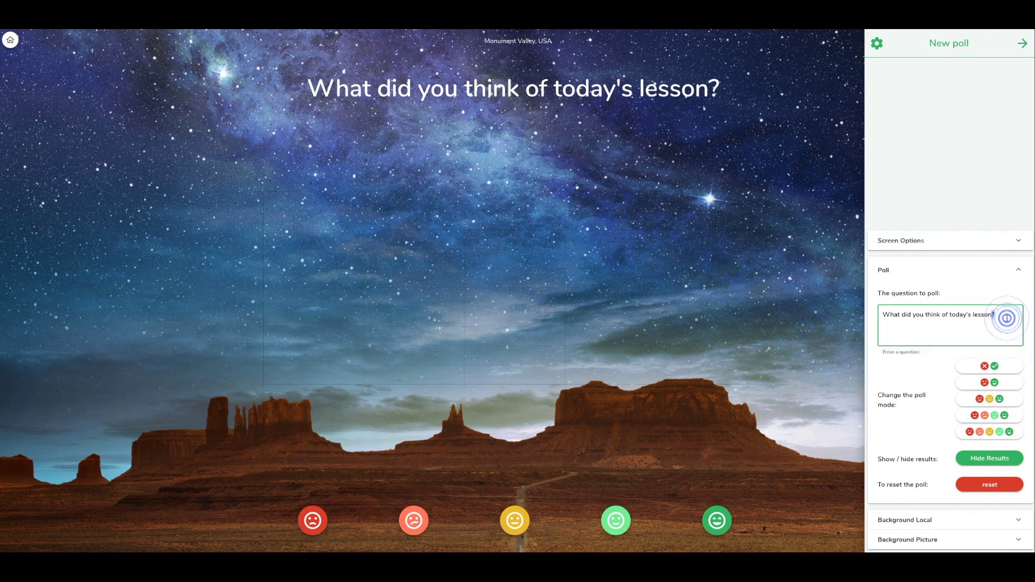
pyautogui.tripleClick(1006, 318)
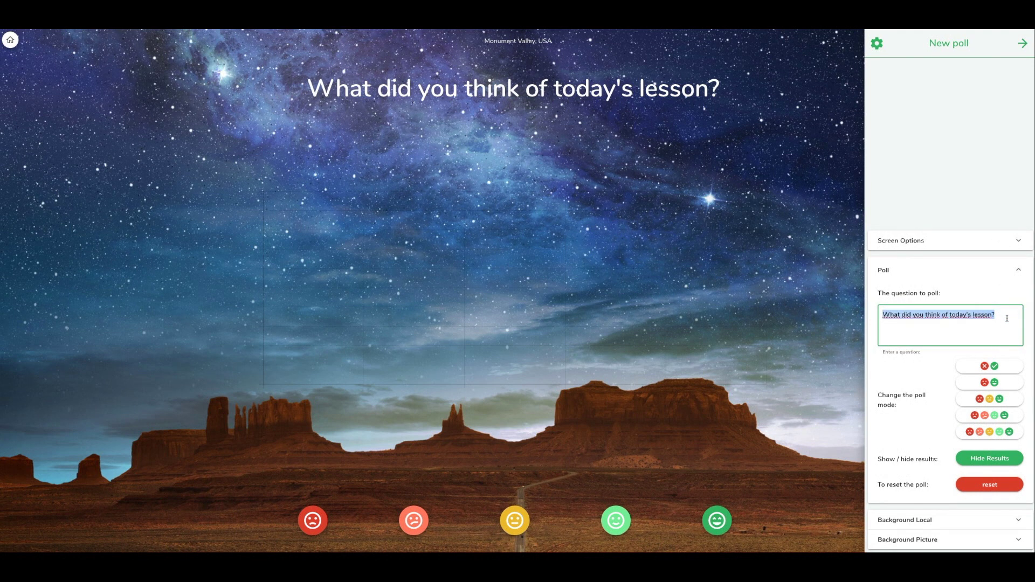
pyautogui.write('A')
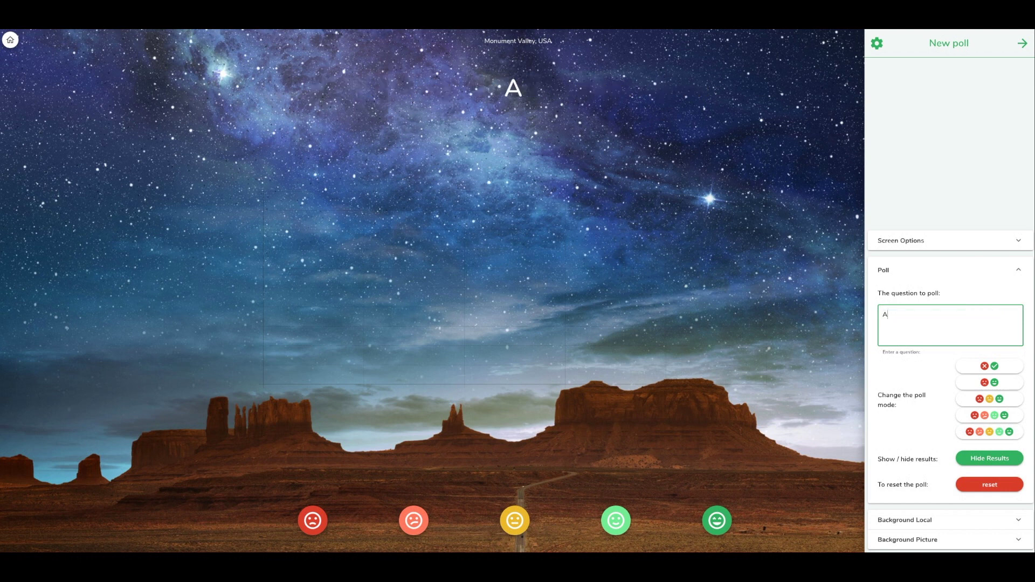
pyautogui.write('vez-vous compris ?')
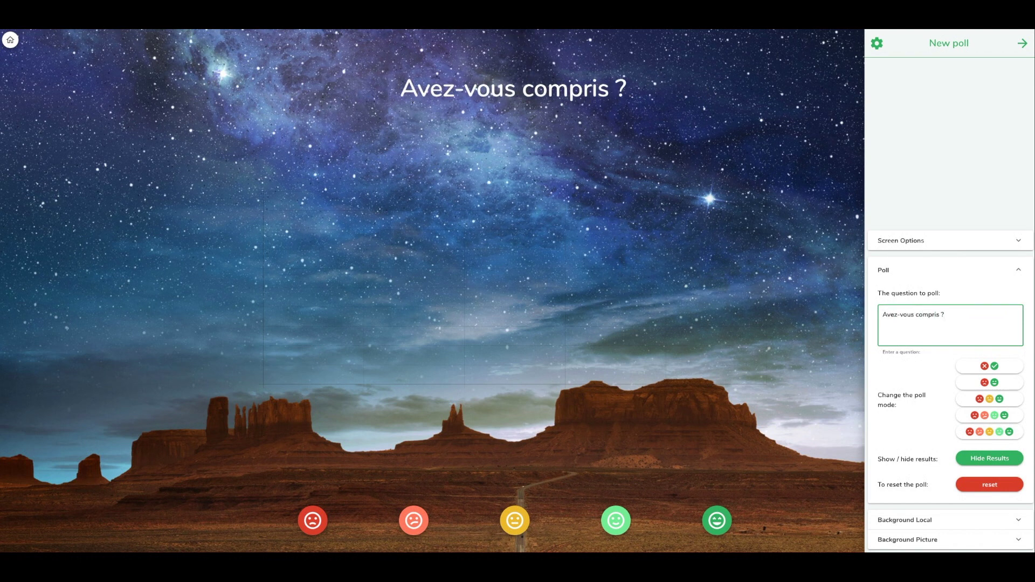
pyautogui.click(994, 369)
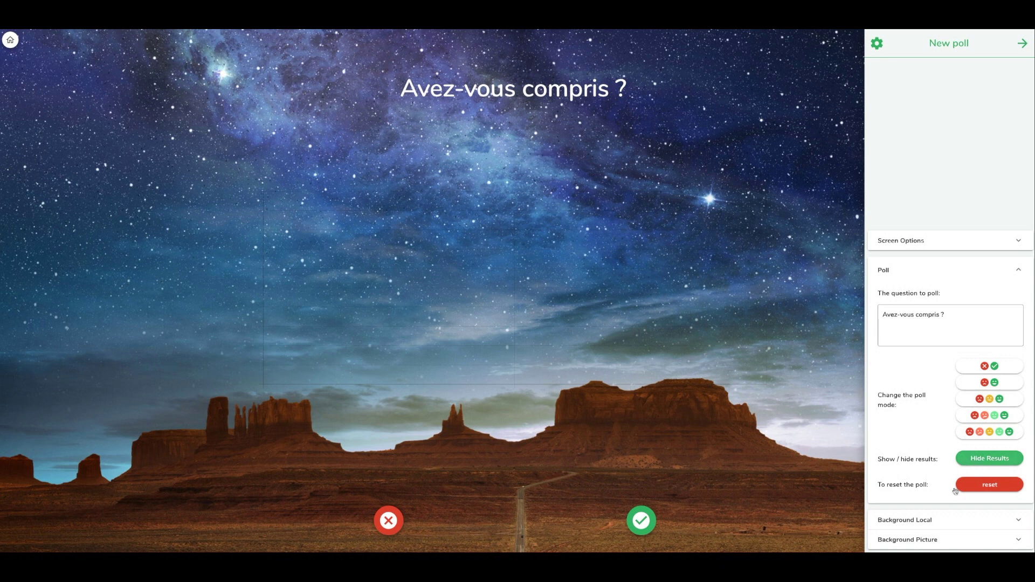
pyautogui.click(1024, 44)
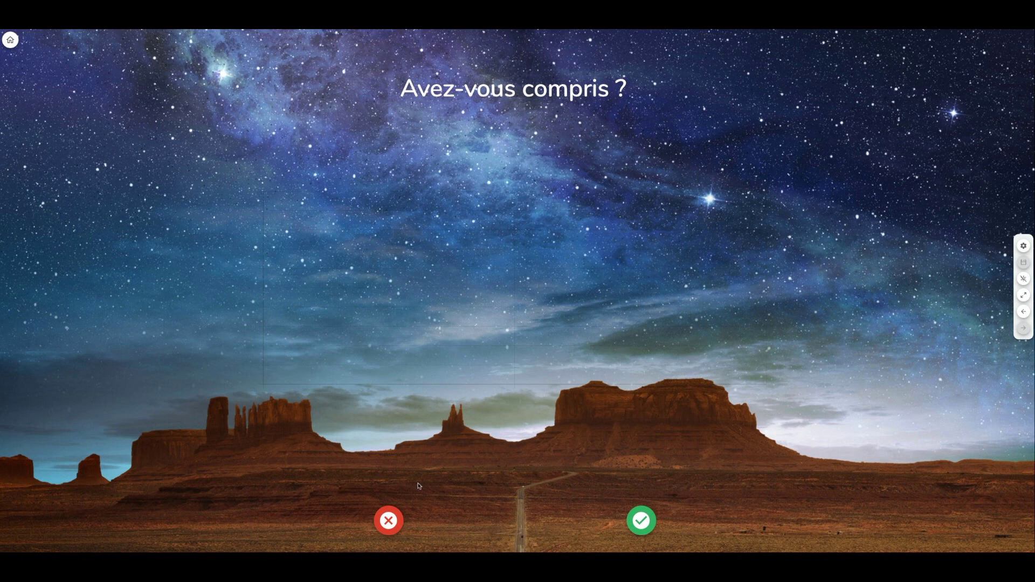
# Cast five votes for the green check mark and two for the red cross.
pyautogui.click(638, 518)
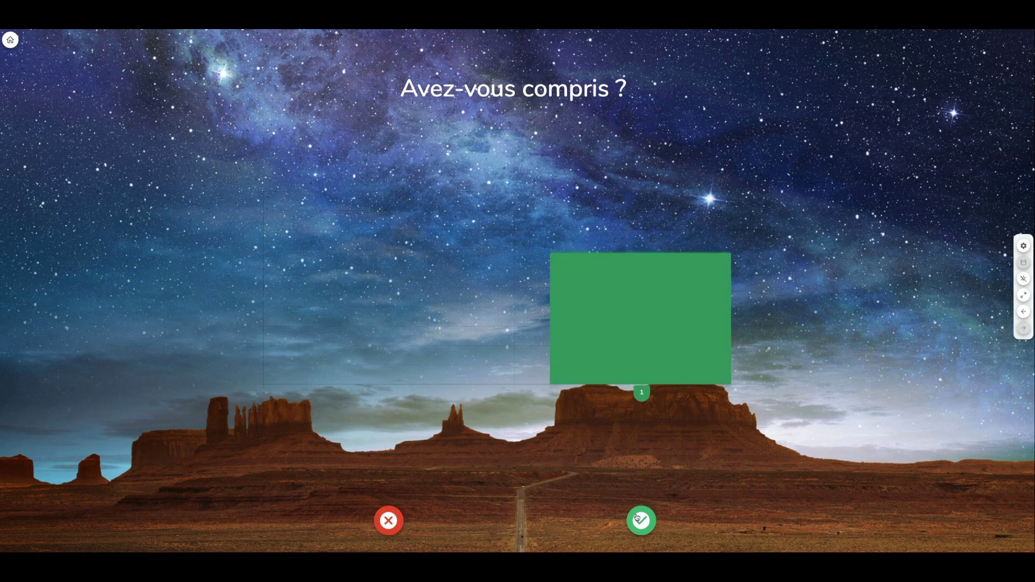
pyautogui.click(638, 518)
pyautogui.click(638, 518)
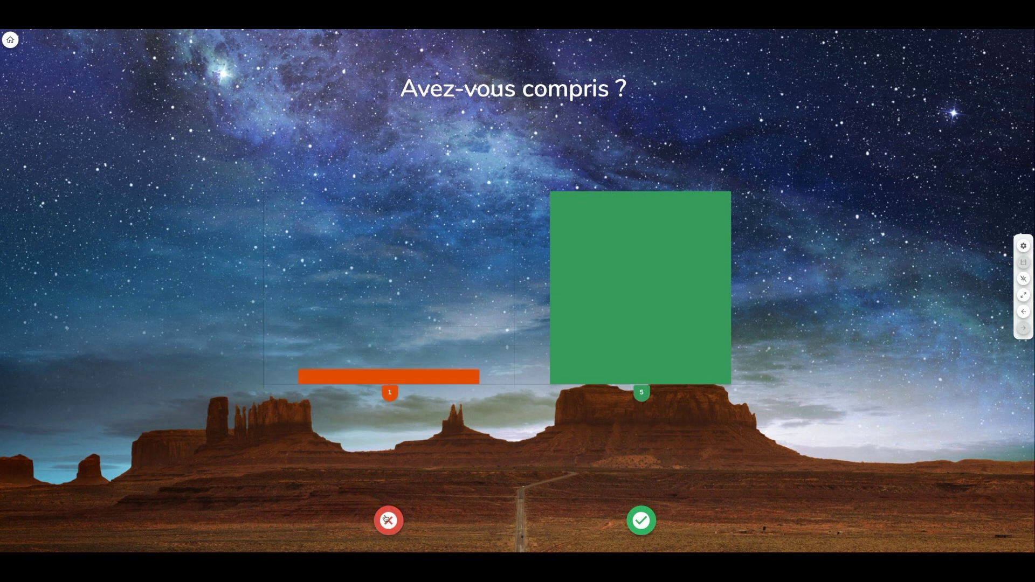
pyautogui.click(387, 520)
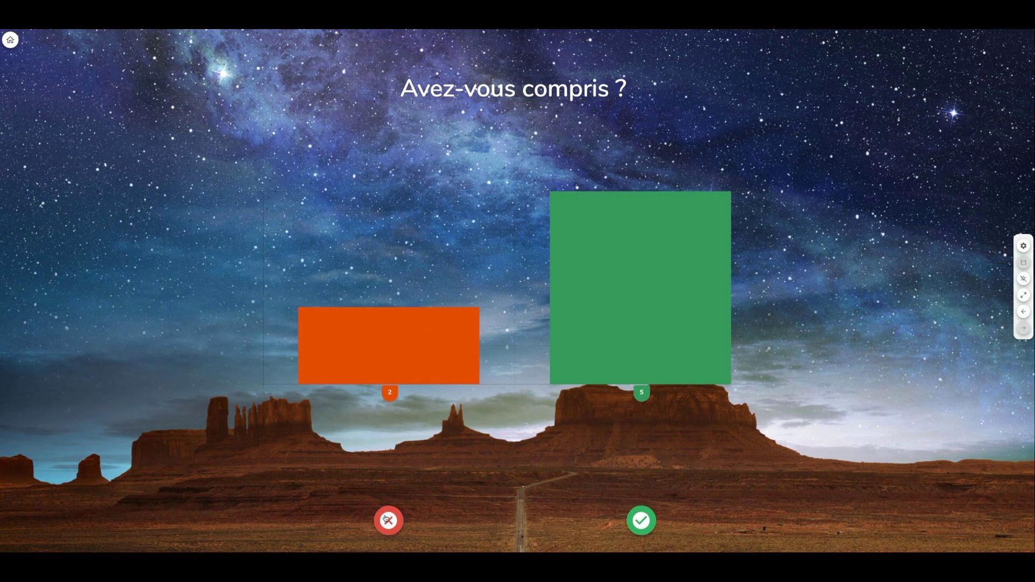